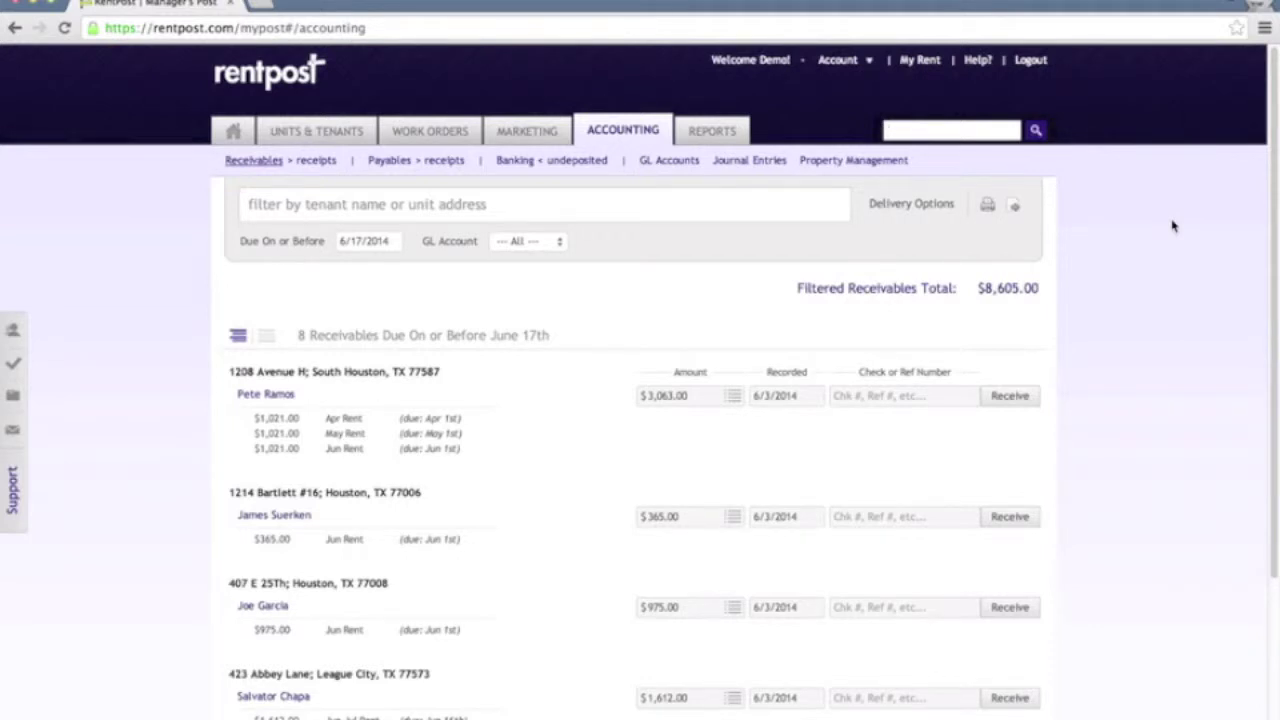
Step: Search all records for a tenant by first name and the beginning of the last name
{"action": "type", "text": "jacob t"}
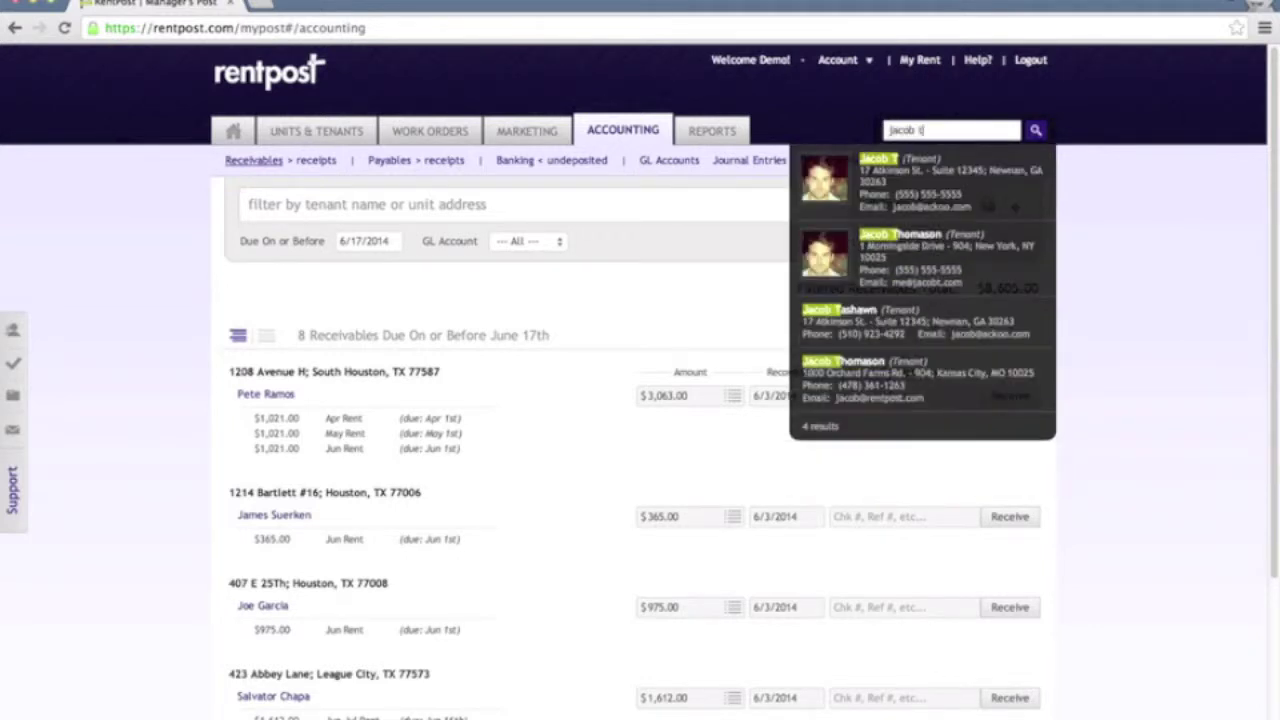
{"action": "type", "text": "hom"}
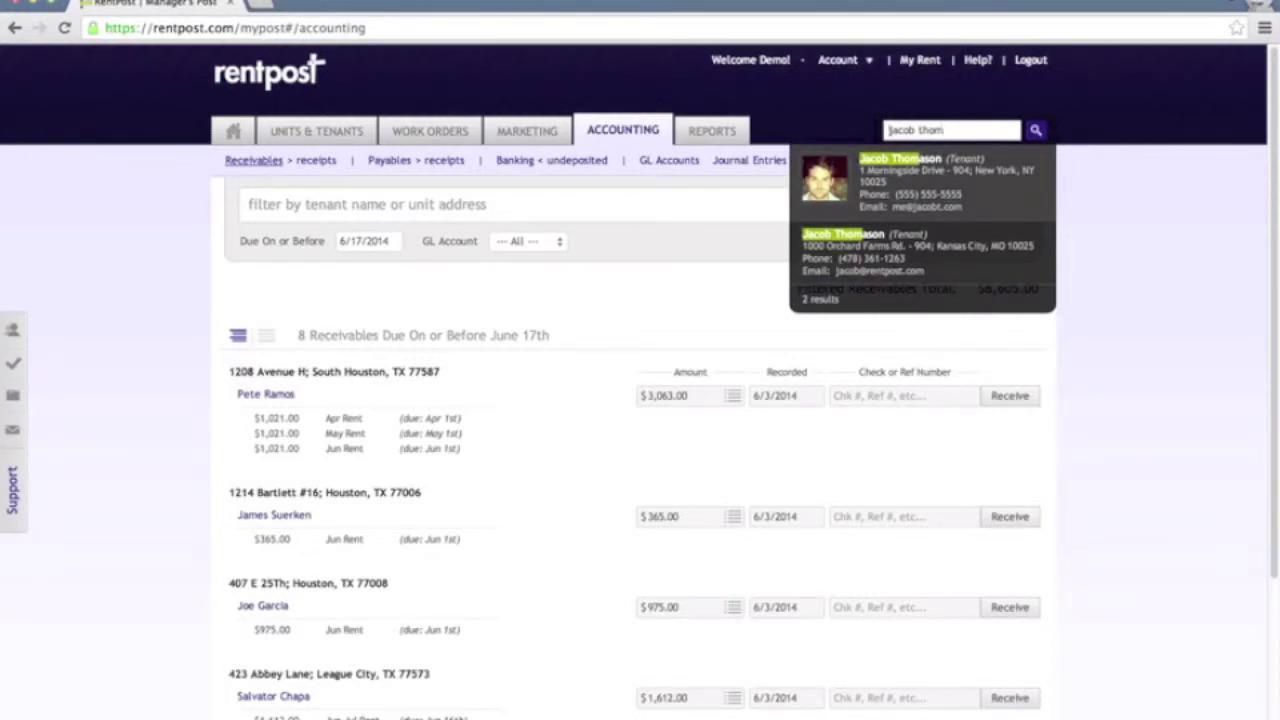
Step: Search all records for the digits 55 instead and step through the suggested tenants
{"action": "double_click", "coordinate": [980, 131]}
{"action": "triple_click", "coordinate": [980, 131]}
{"action": "type", "text": "55"}
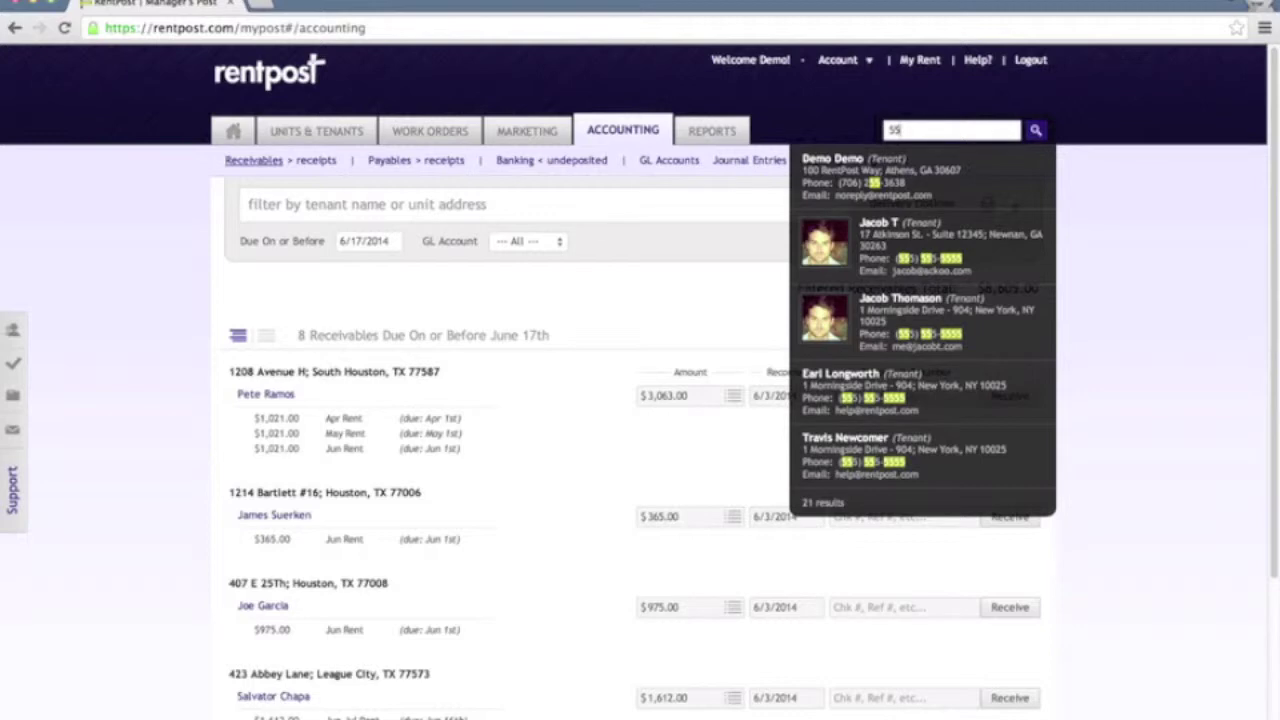
{"action": "key", "text": "Down"}
{"action": "key", "text": "Down"}
{"action": "key", "text": "Down"}
{"action": "key", "text": "Down"}
{"action": "key", "text": "Down"}
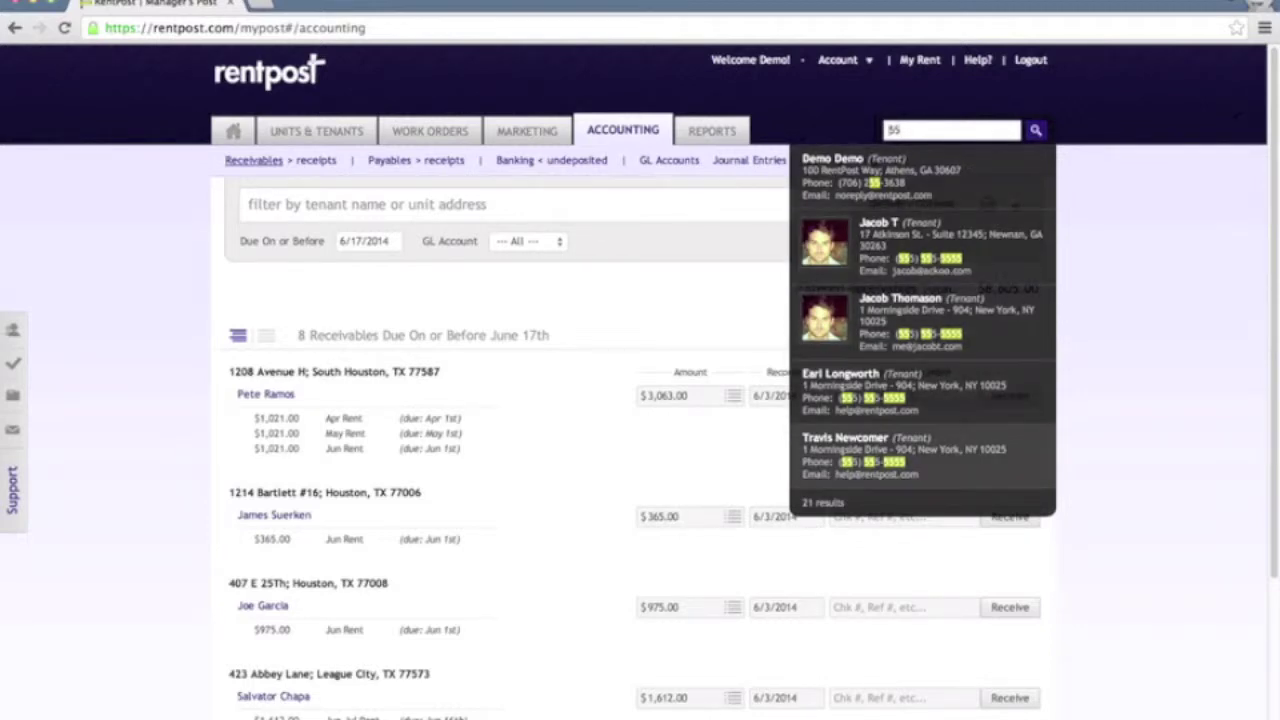
{"action": "key", "text": "Up"}
{"action": "key", "text": "Up"}
{"action": "key", "text": "Up"}
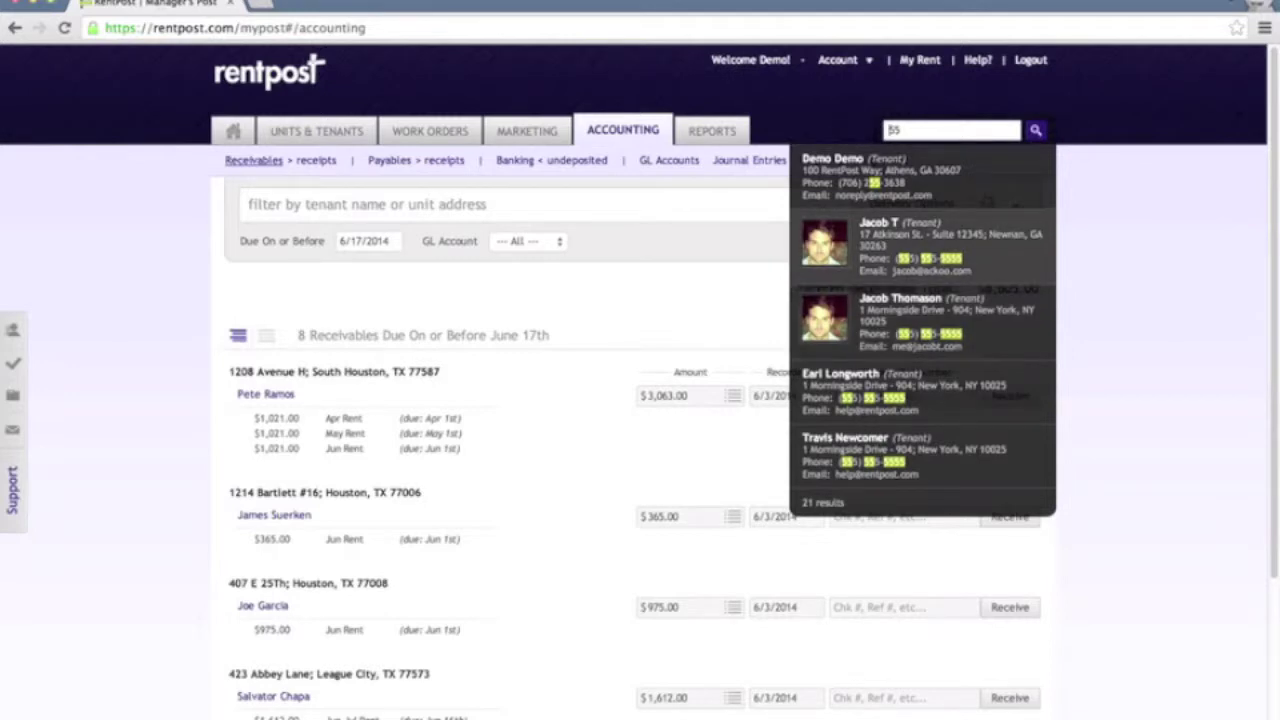
{"action": "key", "text": "Up"}
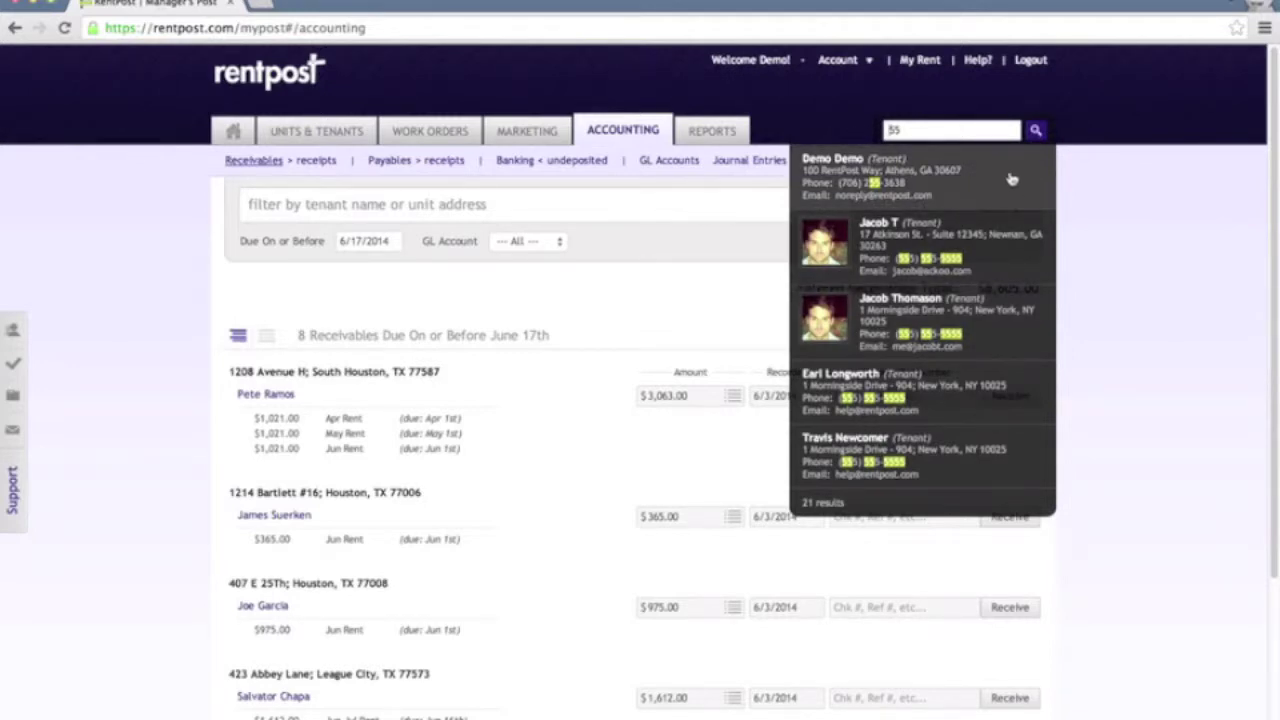
Step: Clear the global search and open the contacts directory
{"action": "double_click", "coordinate": [967, 131]}
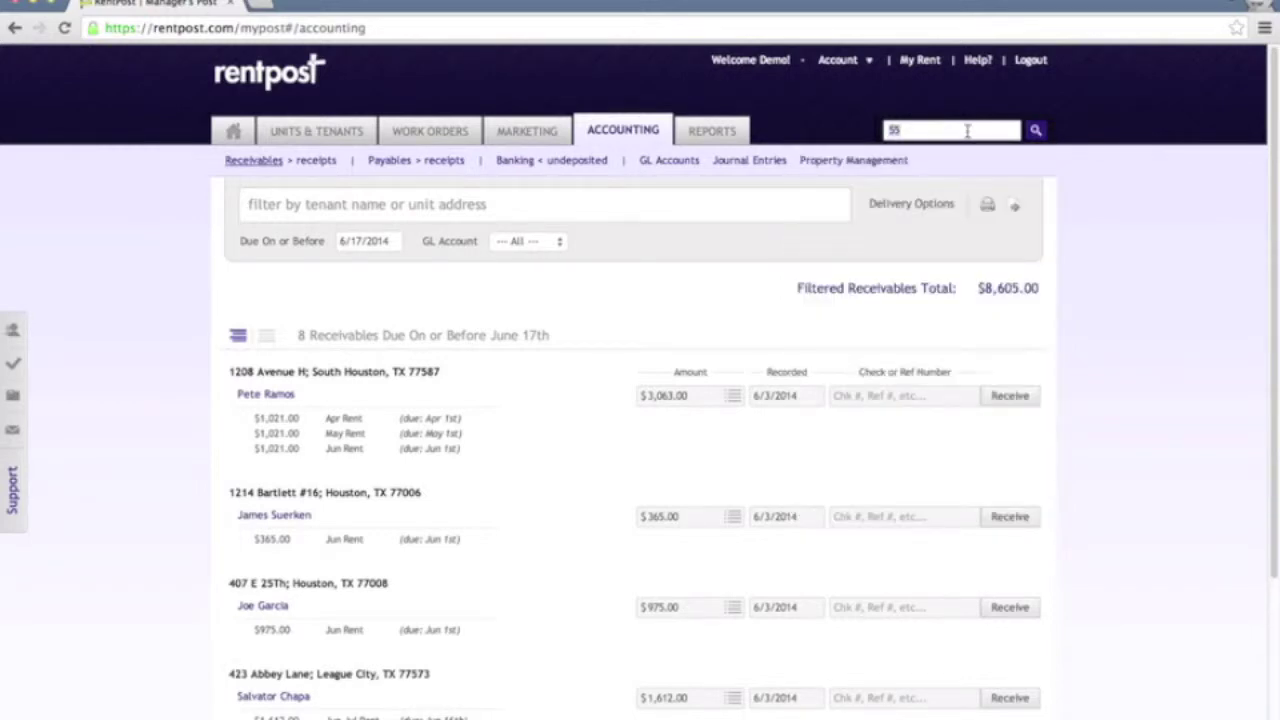
{"action": "key", "text": "BackSpace"}
{"action": "left_click", "coordinate": [1190, 236]}
{"action": "left_click", "coordinate": [13, 330]}
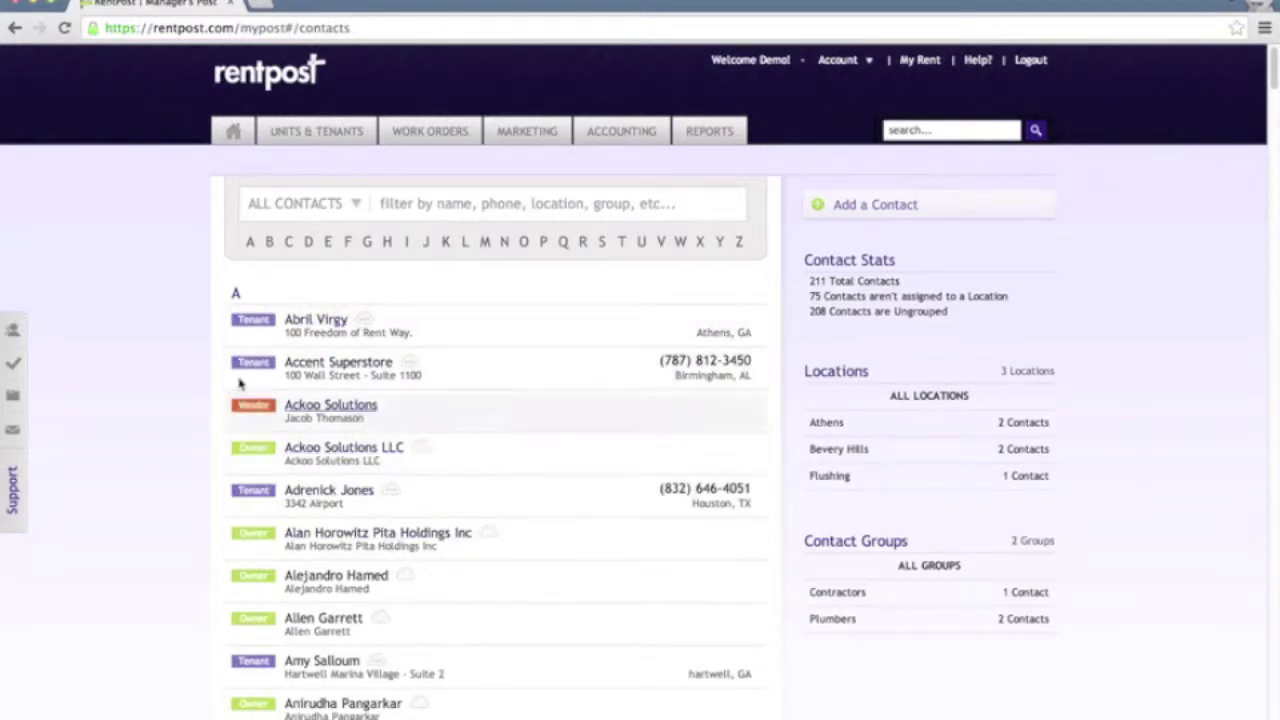
Step: Filter the contacts to Owners and look through the list
{"action": "left_click", "coordinate": [300, 206]}
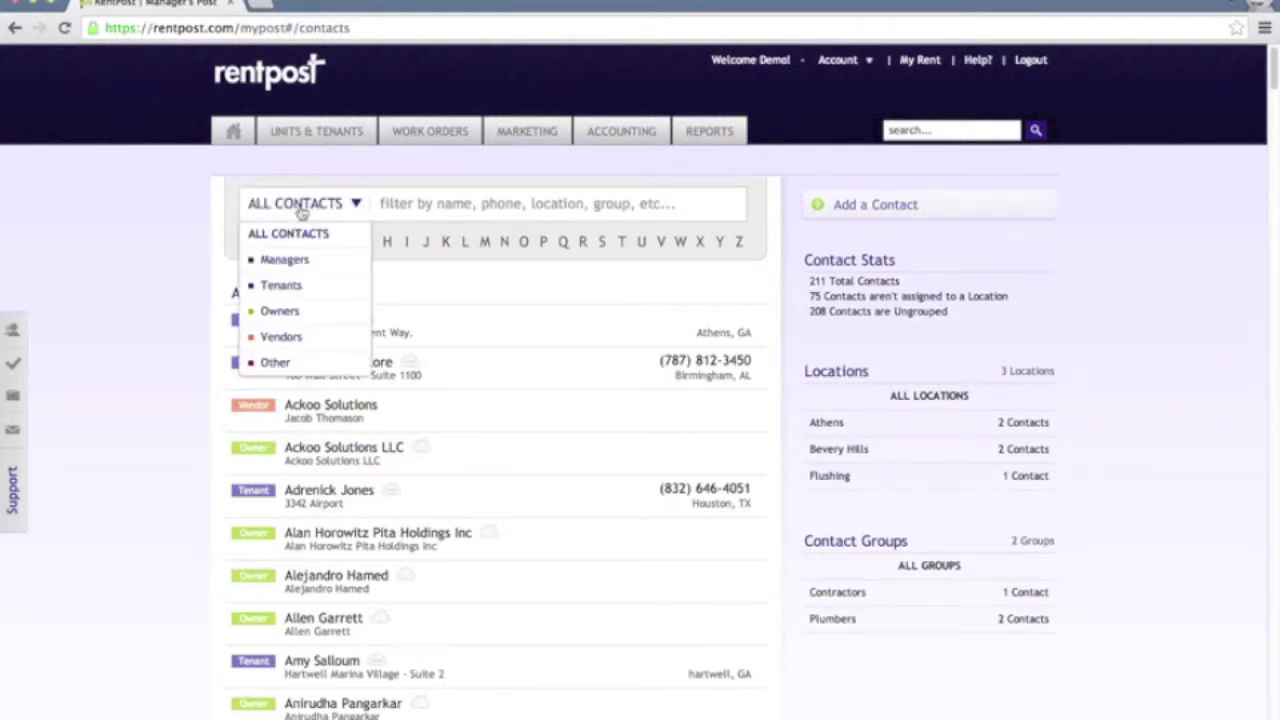
{"action": "left_click", "coordinate": [302, 312]}
{"action": "scroll", "coordinate": [530, 320], "scroll_direction": "down", "scroll_amount": 15}
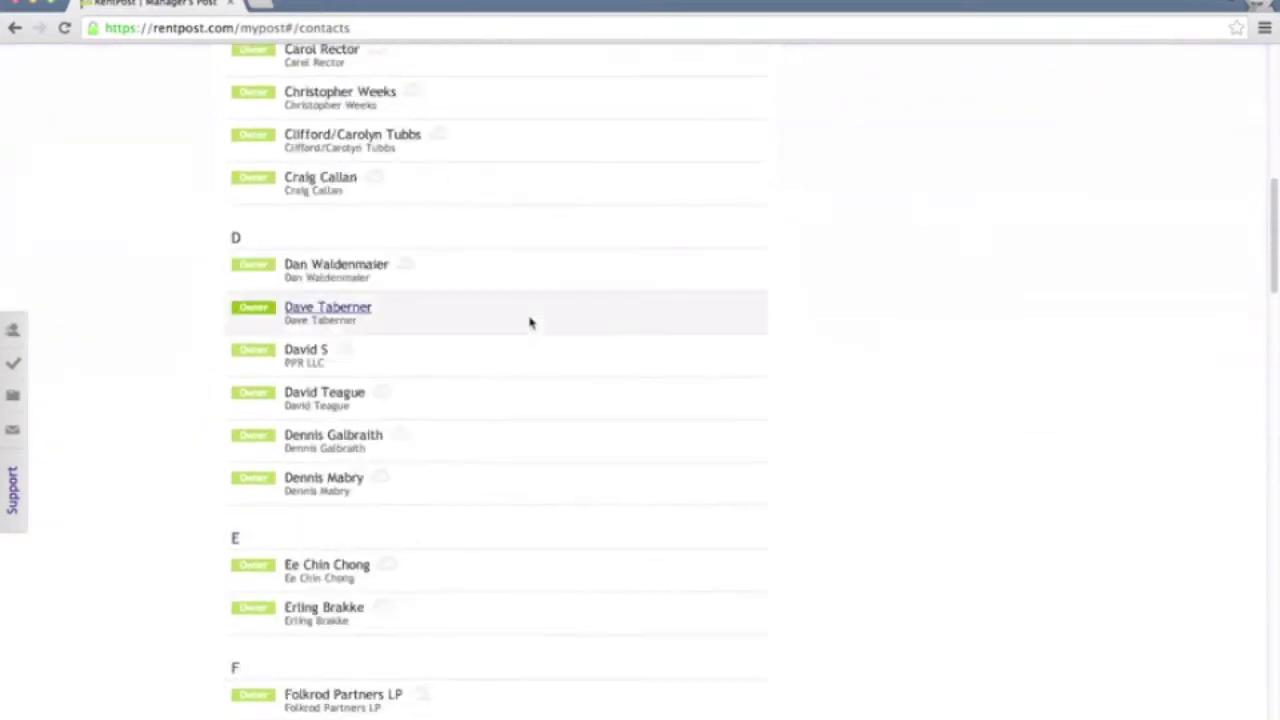
{"action": "scroll", "coordinate": [529, 320], "scroll_direction": "up", "scroll_amount": 15}
Step: Filter the contacts to Vendors, look over the list, and return to showing all contacts
{"action": "left_click", "coordinate": [288, 205]}
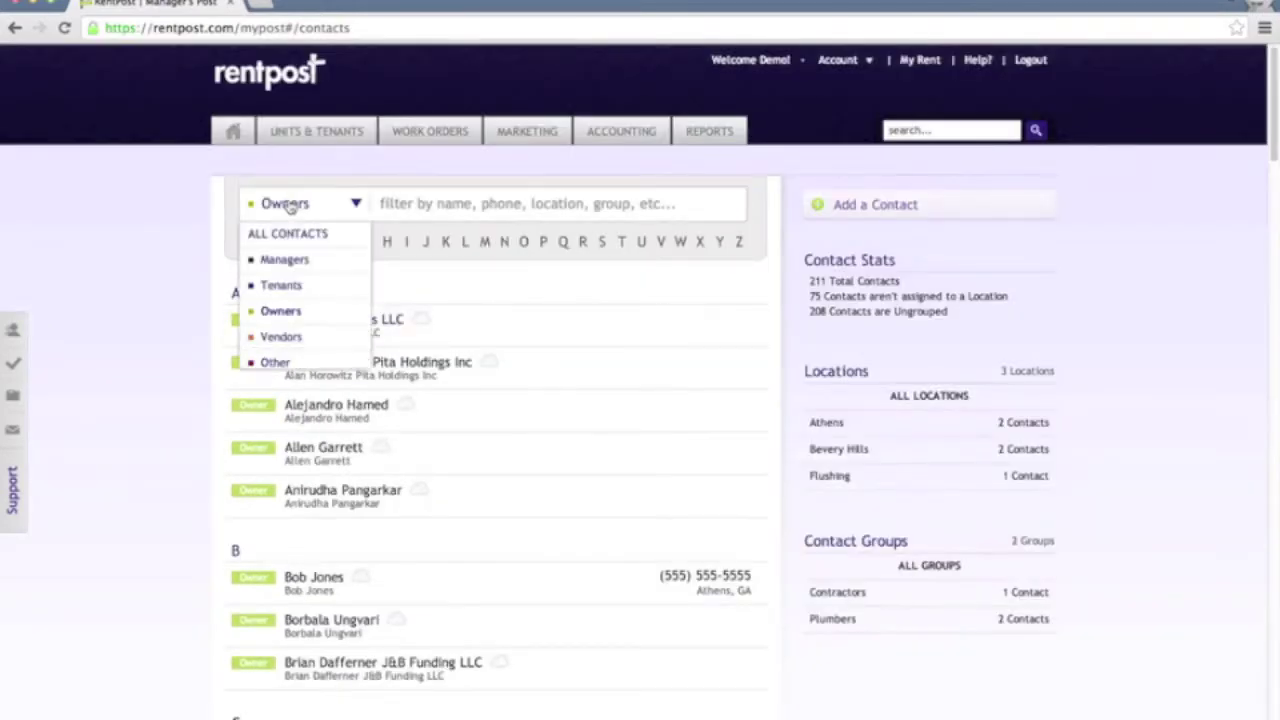
{"action": "left_click", "coordinate": [284, 337]}
{"action": "scroll", "coordinate": [456, 382], "scroll_direction": "down", "scroll_amount": 4}
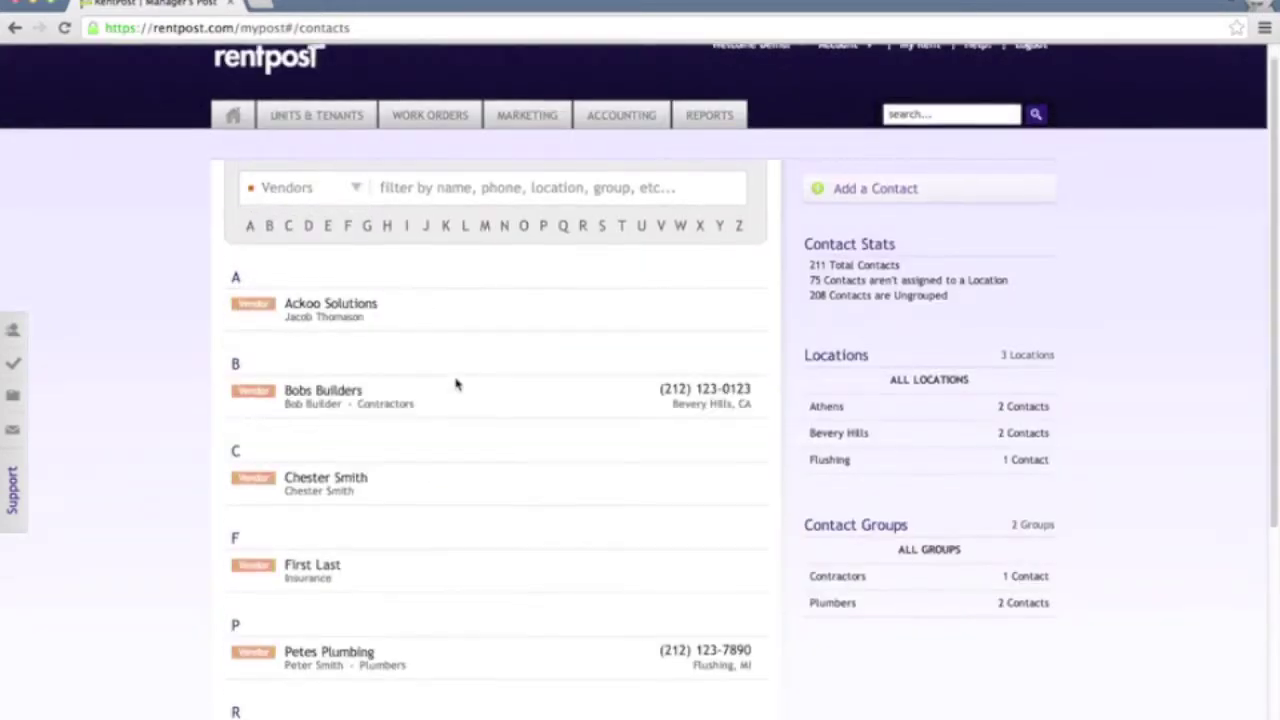
{"action": "scroll", "coordinate": [456, 382], "scroll_direction": "up", "scroll_amount": 4}
{"action": "left_click", "coordinate": [275, 203]}
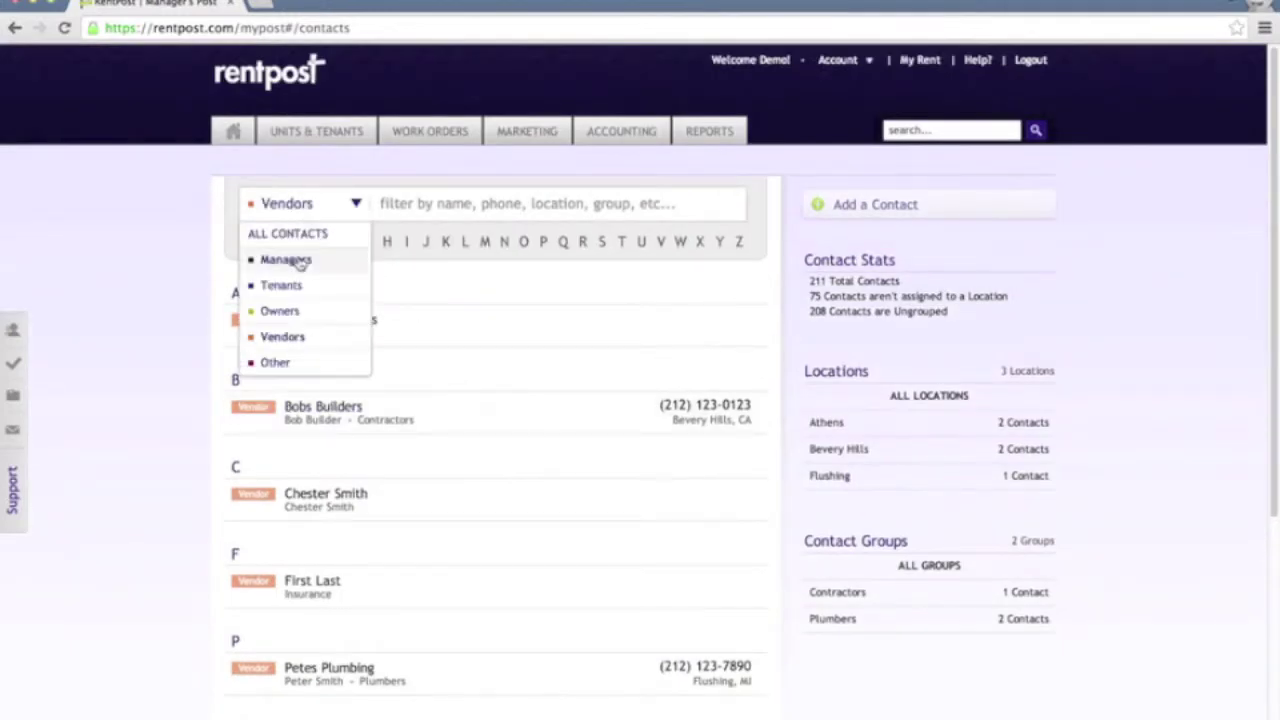
{"action": "left_click", "coordinate": [298, 236]}
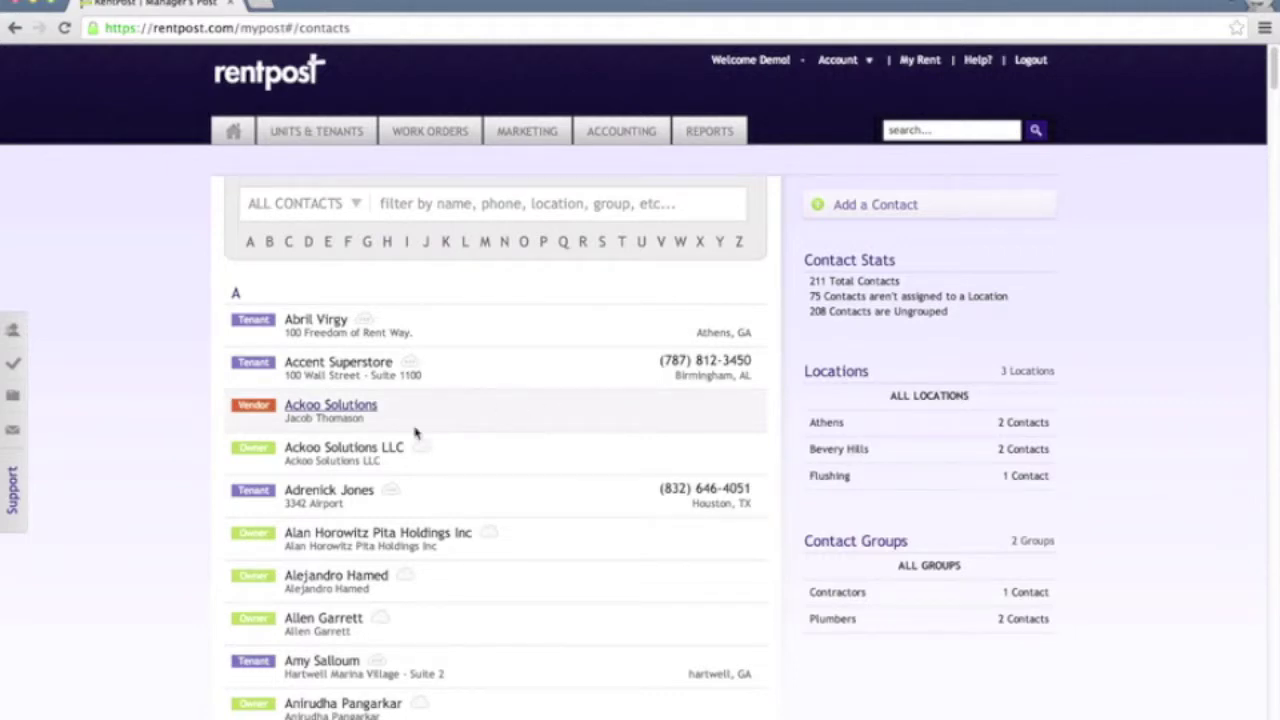
Step: View the profile of the vendor Ackoo Solutions and close it
{"action": "left_click", "coordinate": [331, 412]}
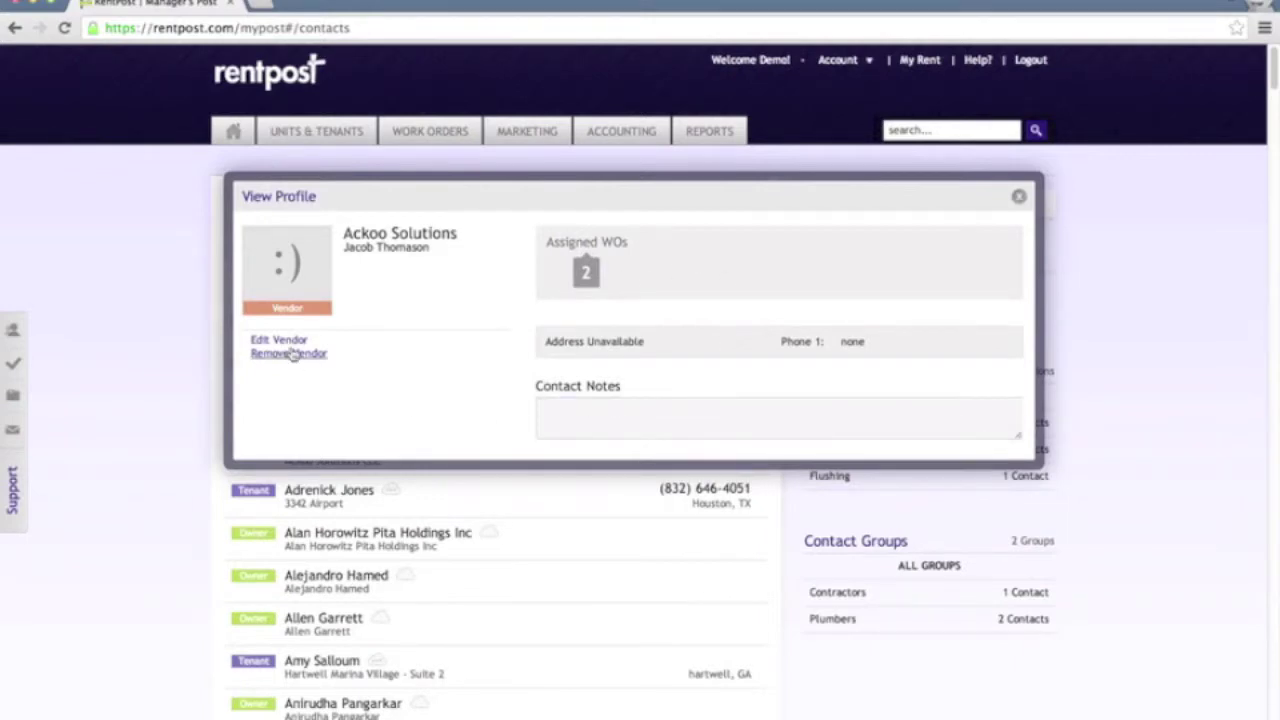
{"action": "key", "text": "Escape"}
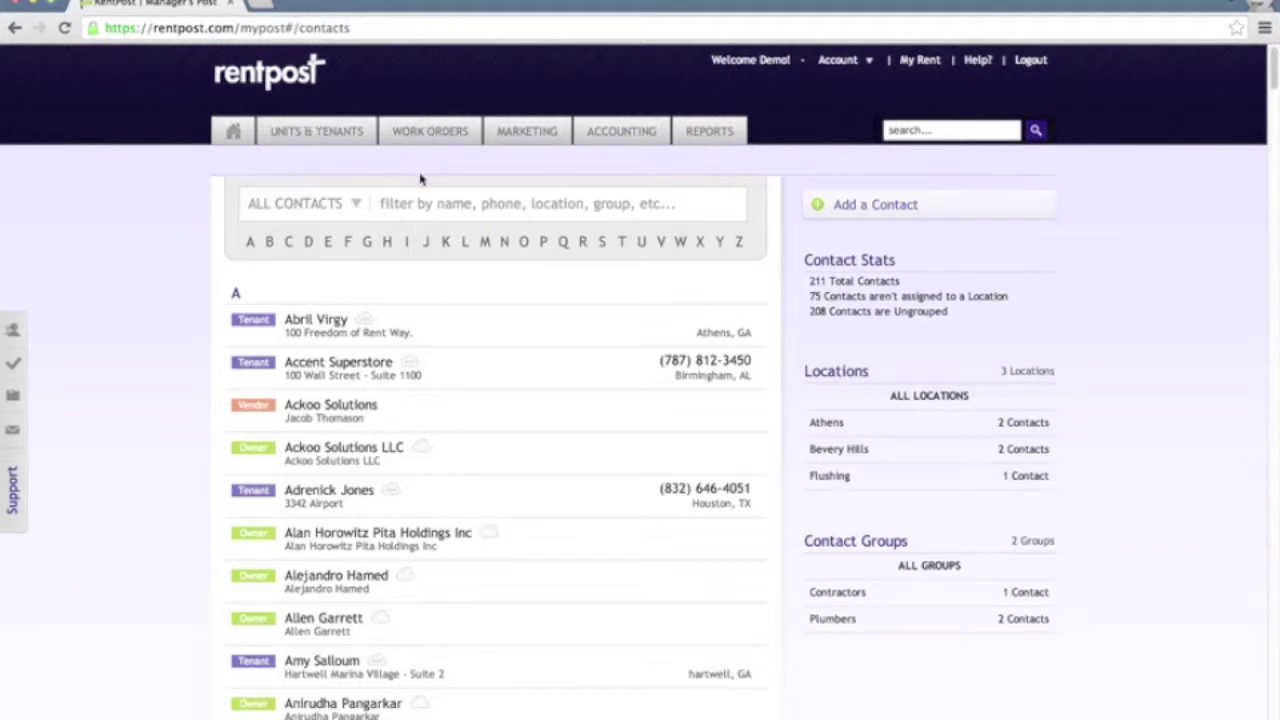
Step: Examine the new-contact form for the Manager, Tenant, Owner, Vendor and Other types, and close it without saving
{"action": "left_click", "coordinate": [874, 210]}
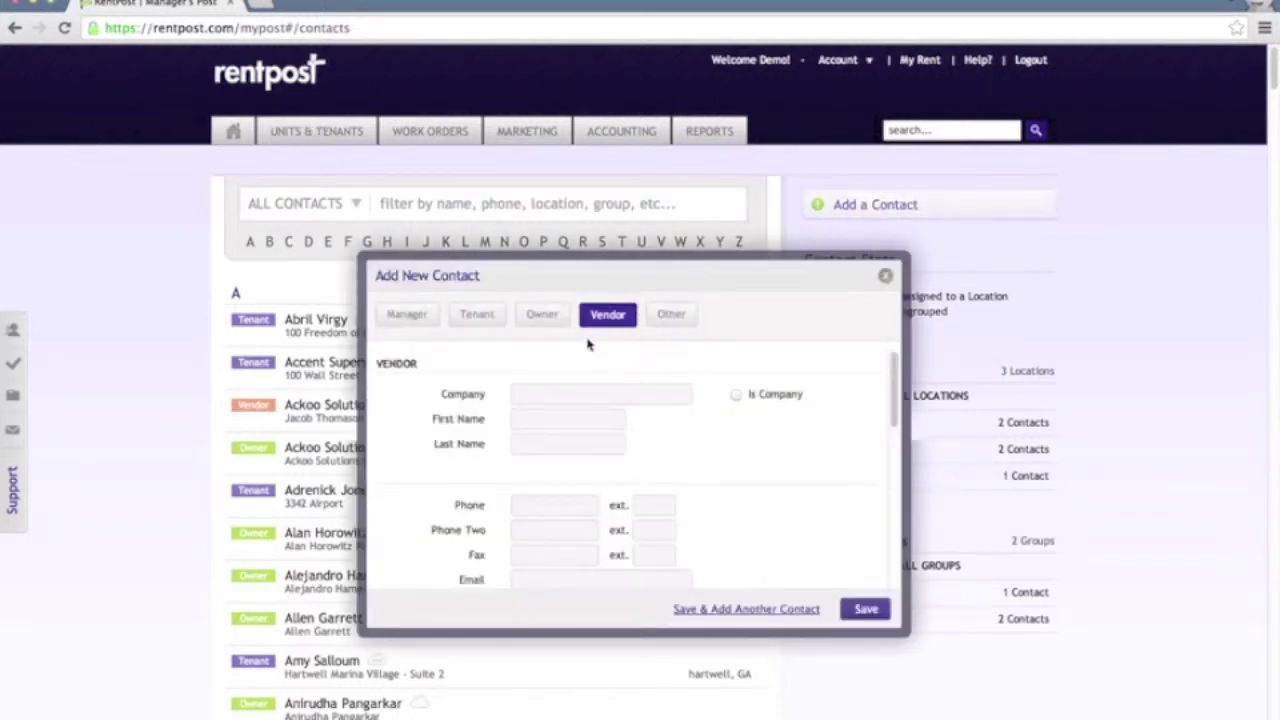
{"action": "left_click", "coordinate": [418, 321]}
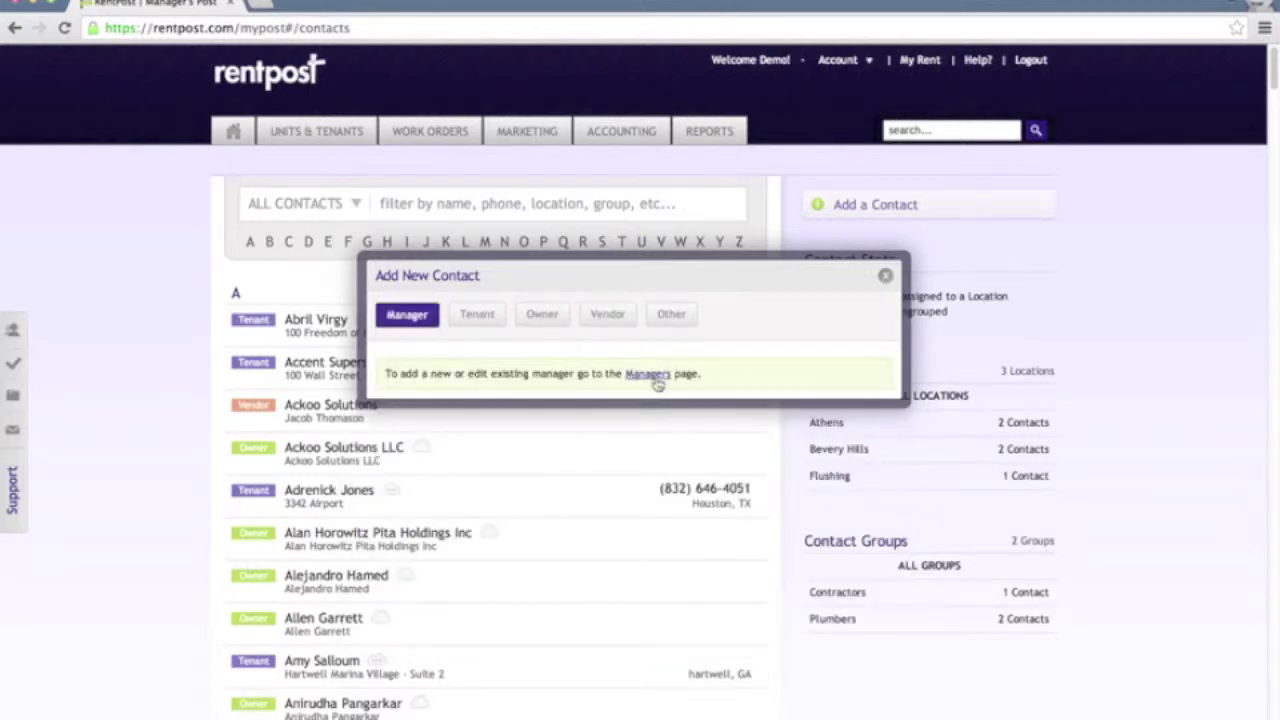
{"action": "left_click", "coordinate": [478, 316]}
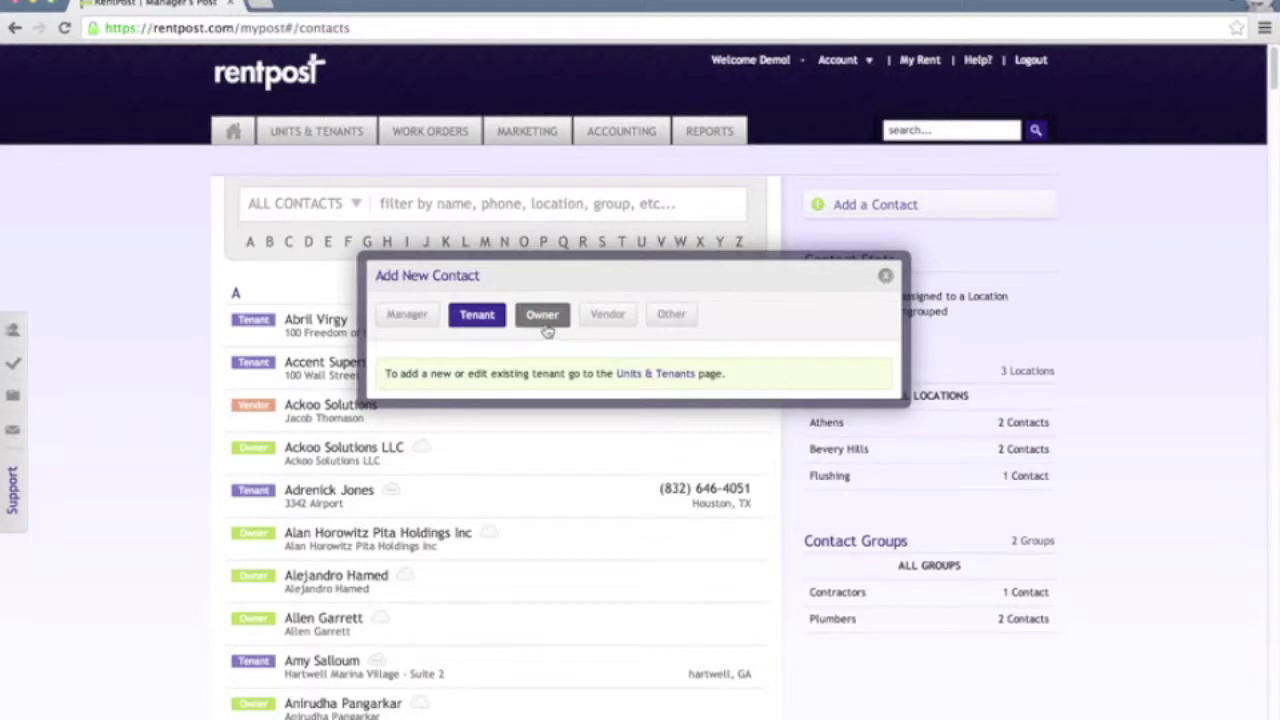
{"action": "left_click", "coordinate": [545, 318]}
{"action": "left_click", "coordinate": [624, 324]}
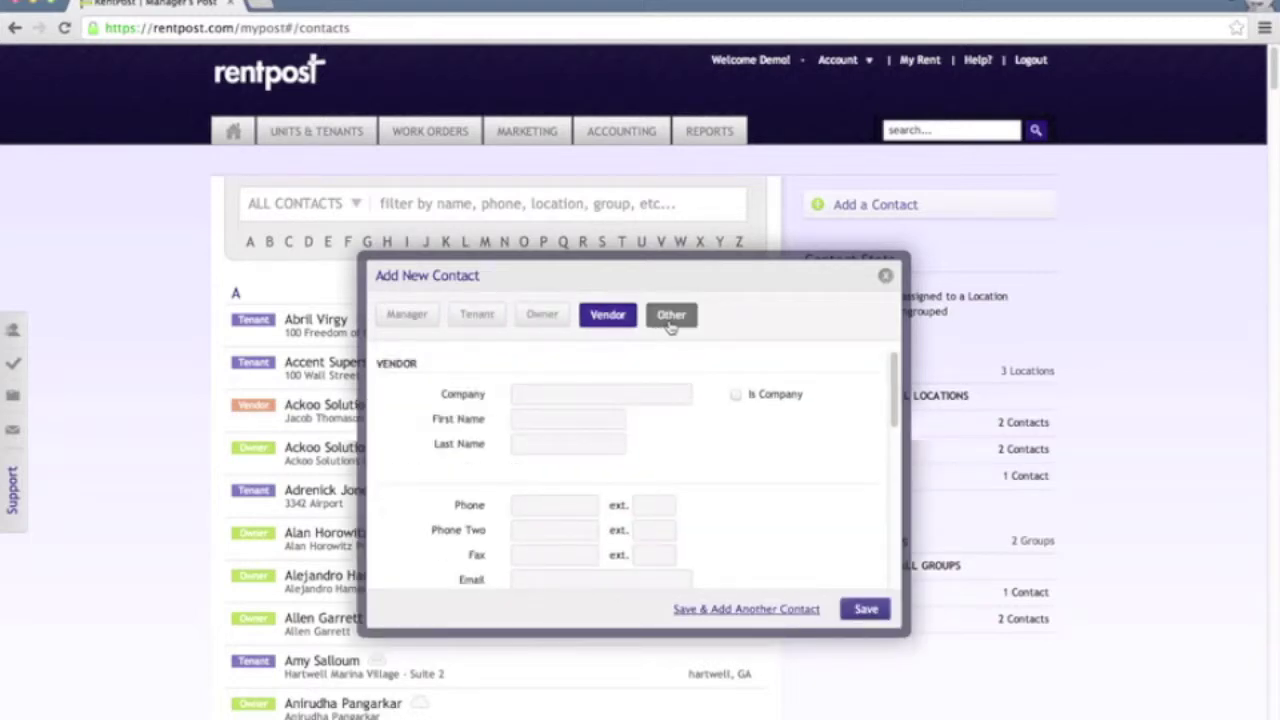
{"action": "left_click", "coordinate": [671, 318]}
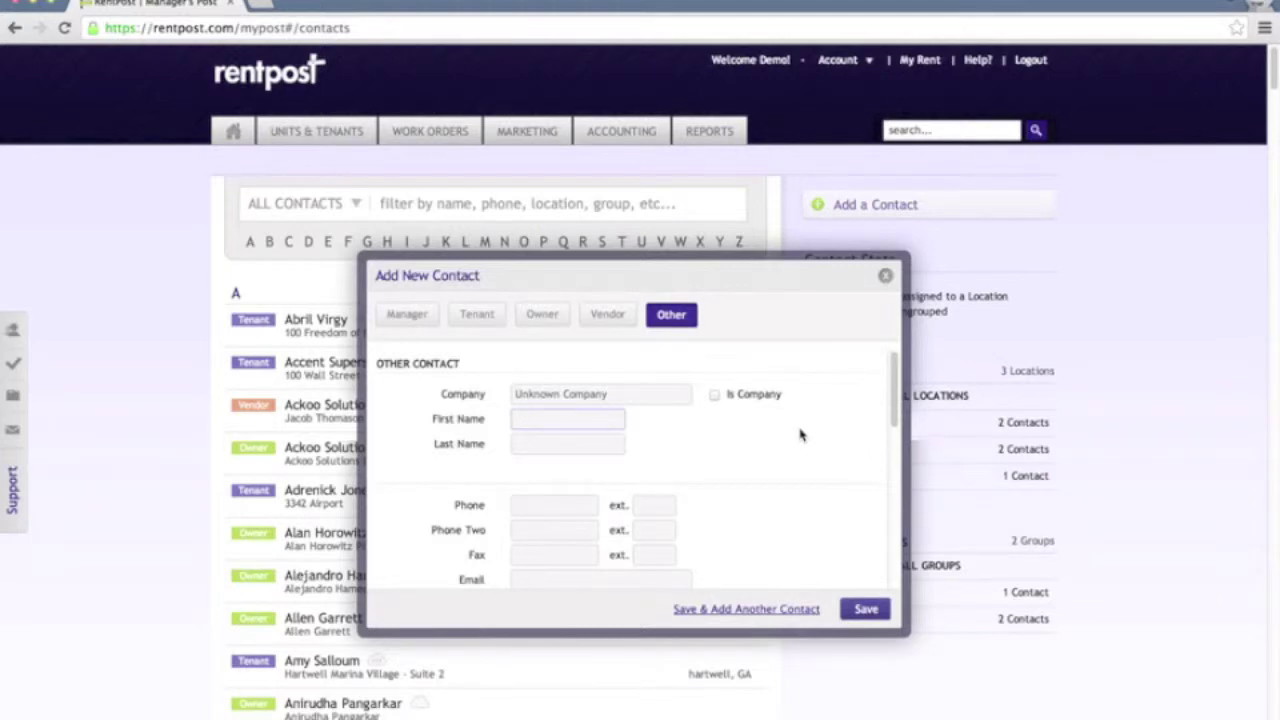
{"action": "key", "text": "Escape"}
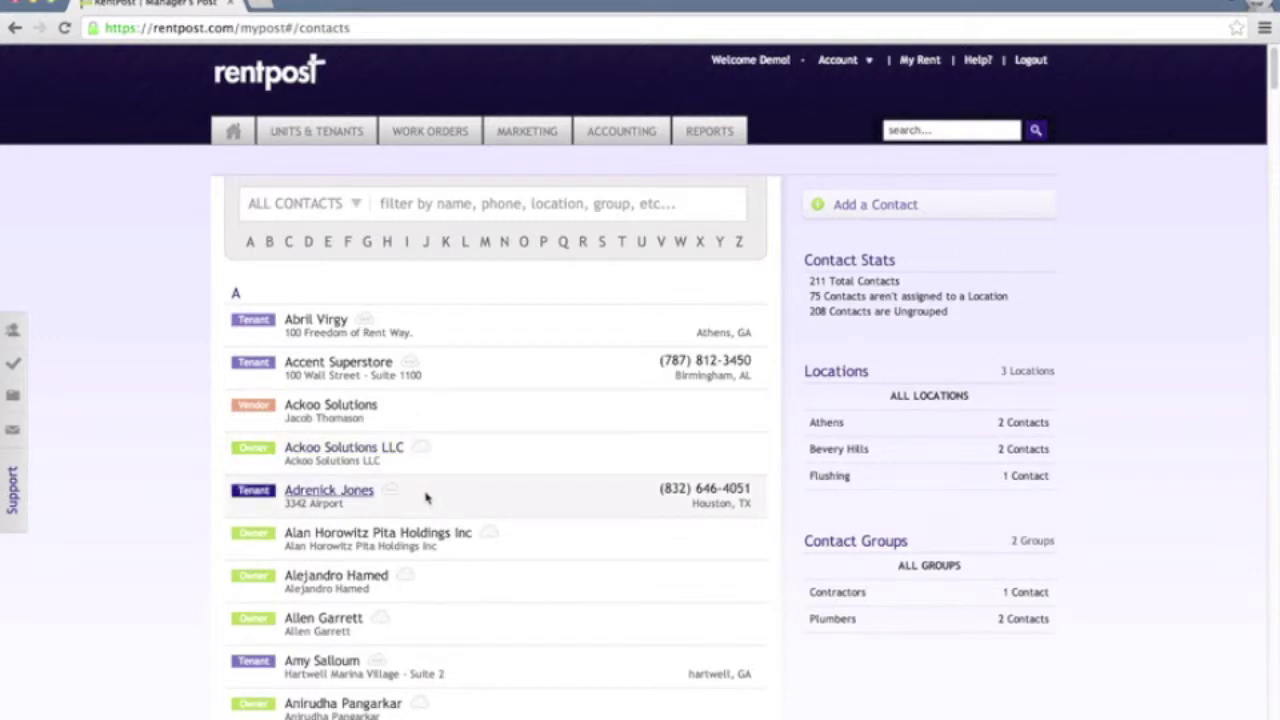
{"action": "mouse_move", "coordinate": [421, 449]}
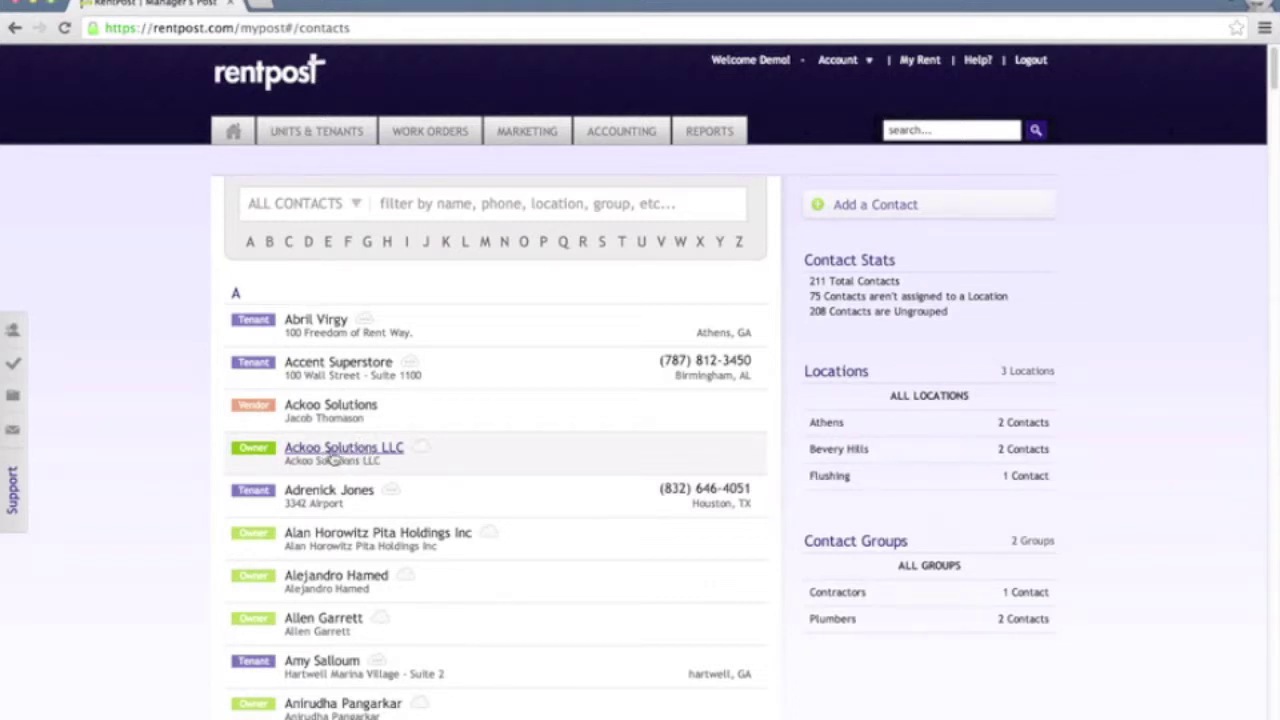
{"action": "mouse_move", "coordinate": [395, 497]}
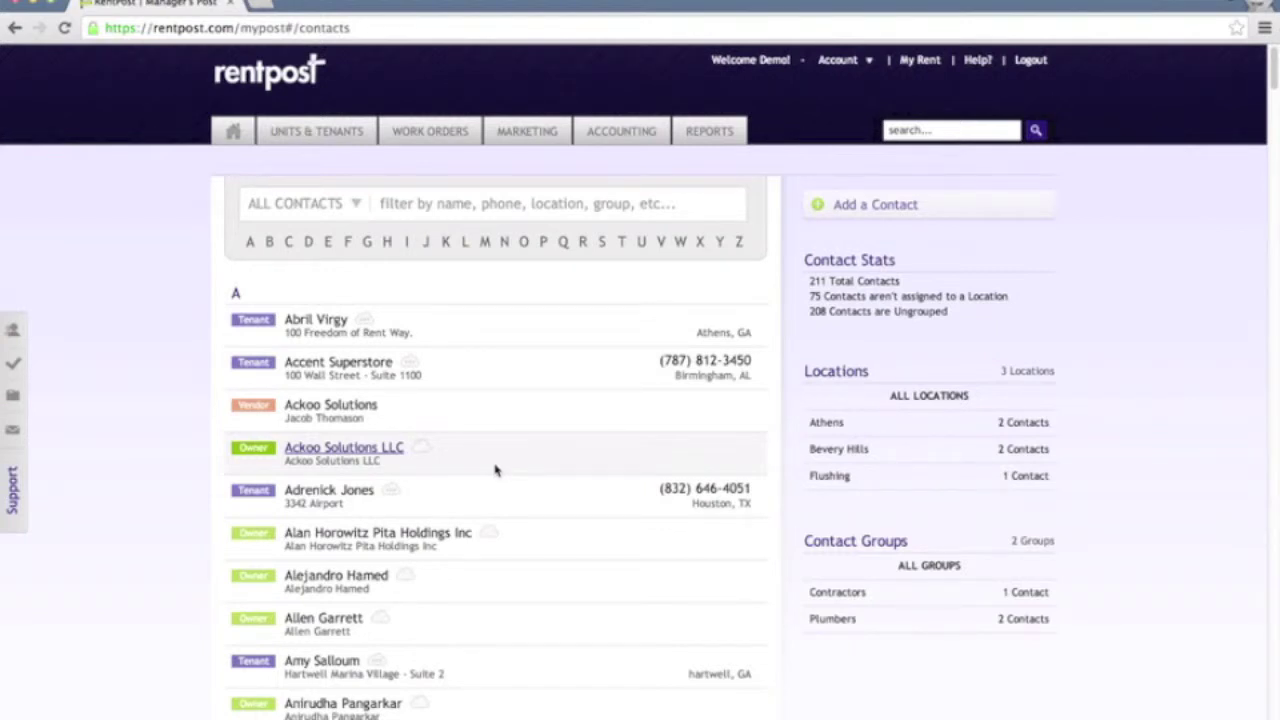
Step: Open the tasks page and toggle the schedule's people option on and back off
{"action": "left_click", "coordinate": [13, 364]}
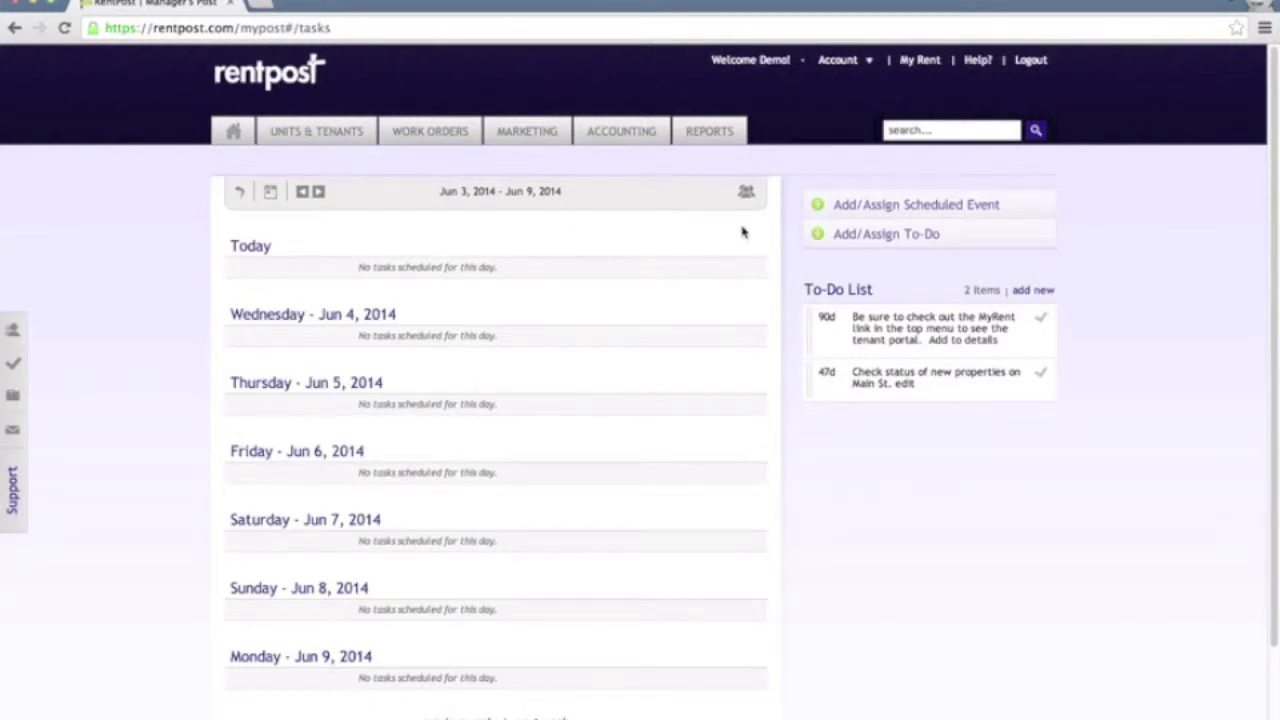
{"action": "left_click", "coordinate": [747, 194]}
{"action": "left_click", "coordinate": [748, 196]}
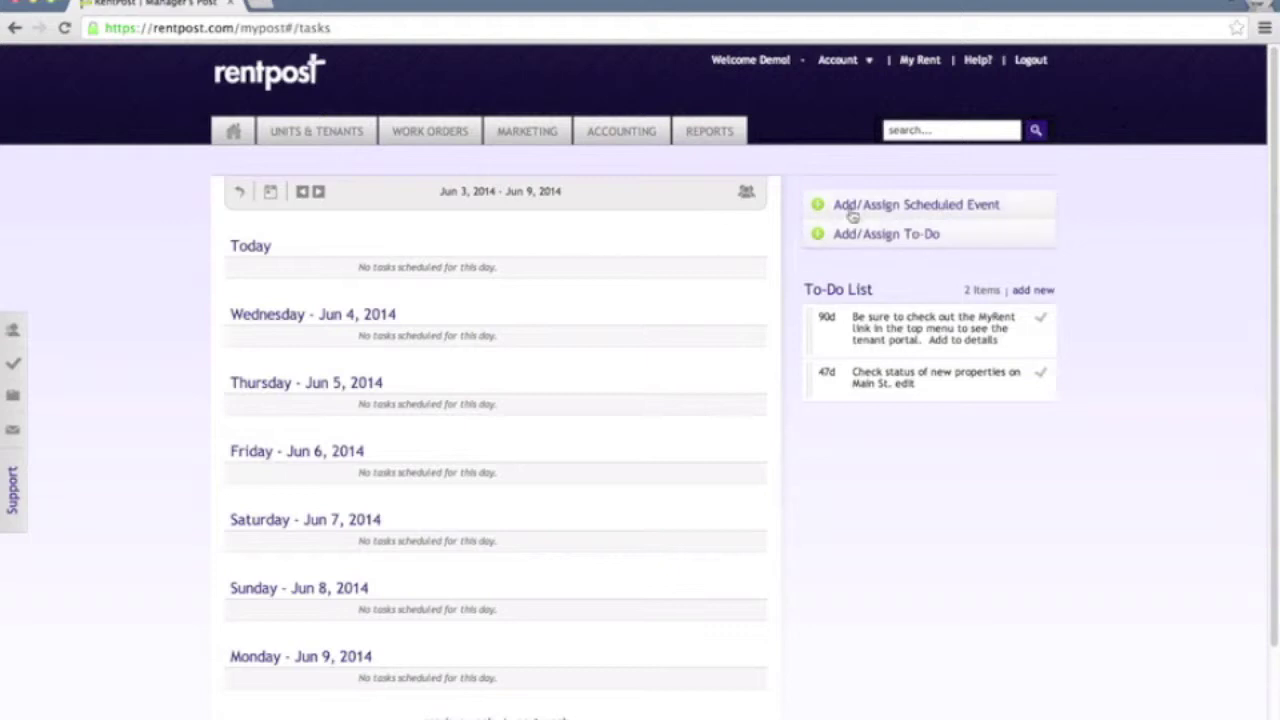
Step: Examine the forms for adding a scheduled event and a to-do, closing each without saving
{"action": "left_click", "coordinate": [911, 205]}
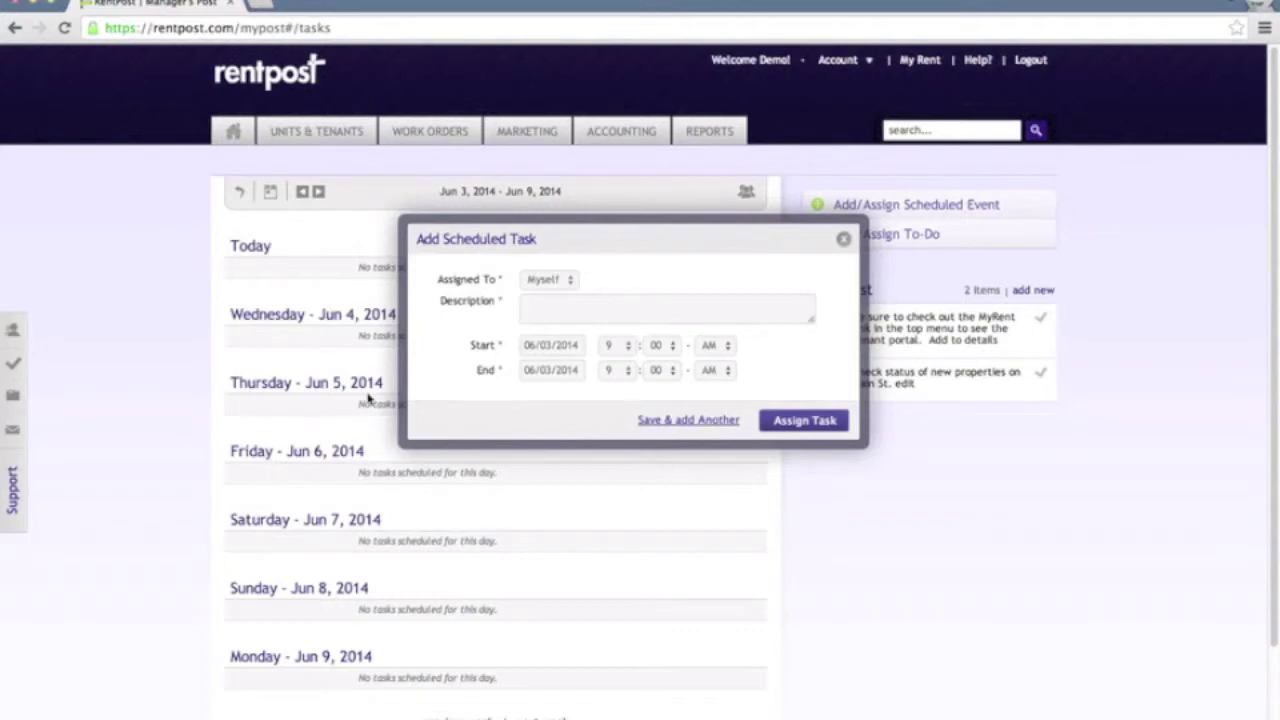
{"action": "left_click", "coordinate": [844, 239]}
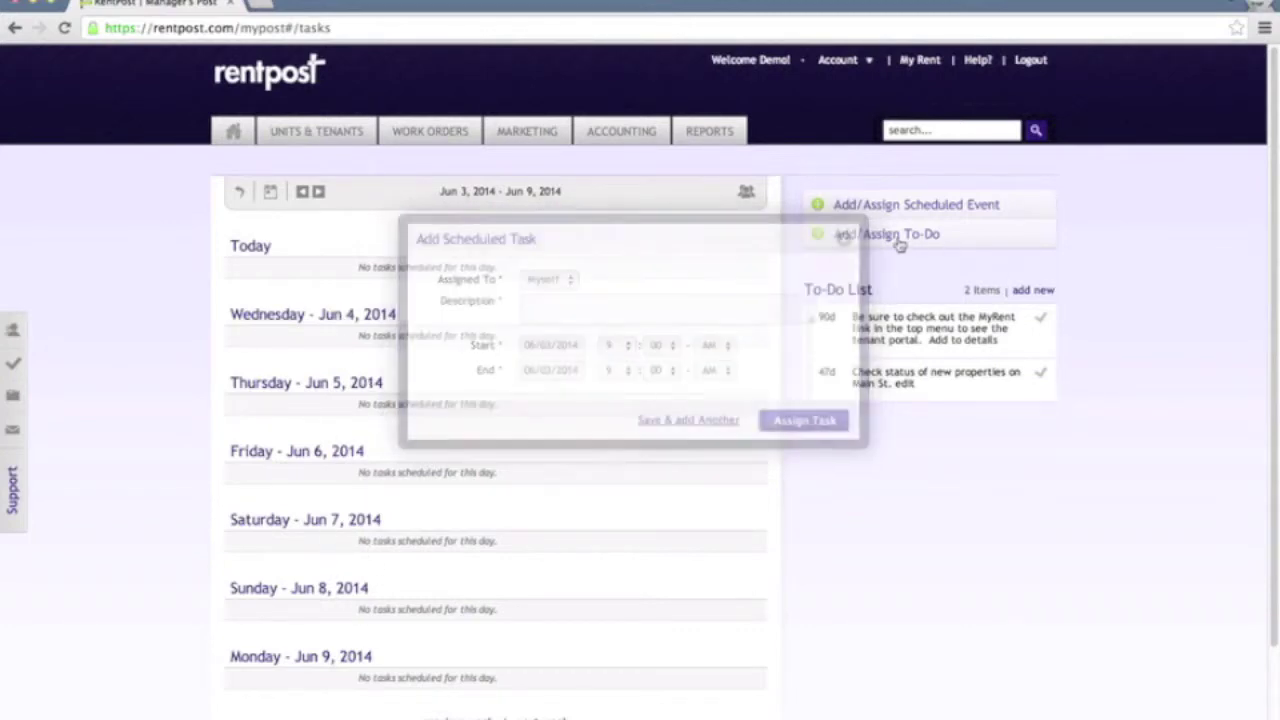
{"action": "left_click", "coordinate": [915, 240]}
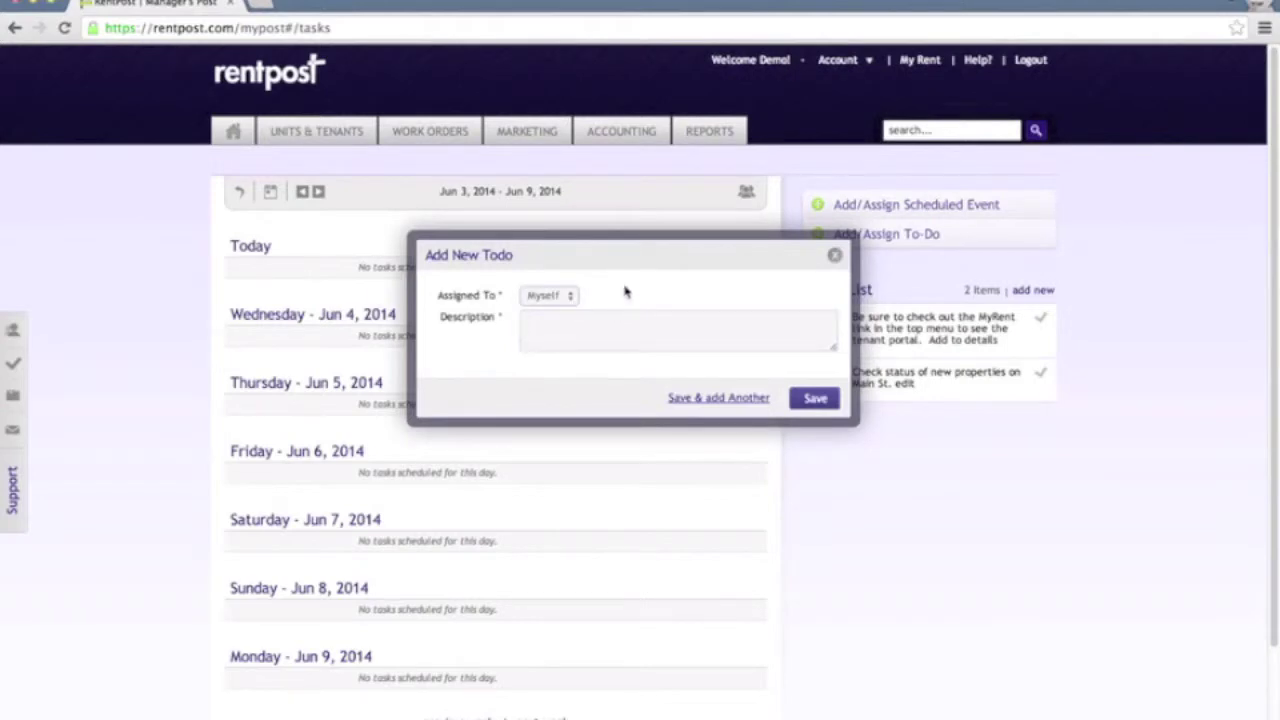
{"action": "left_click", "coordinate": [835, 256]}
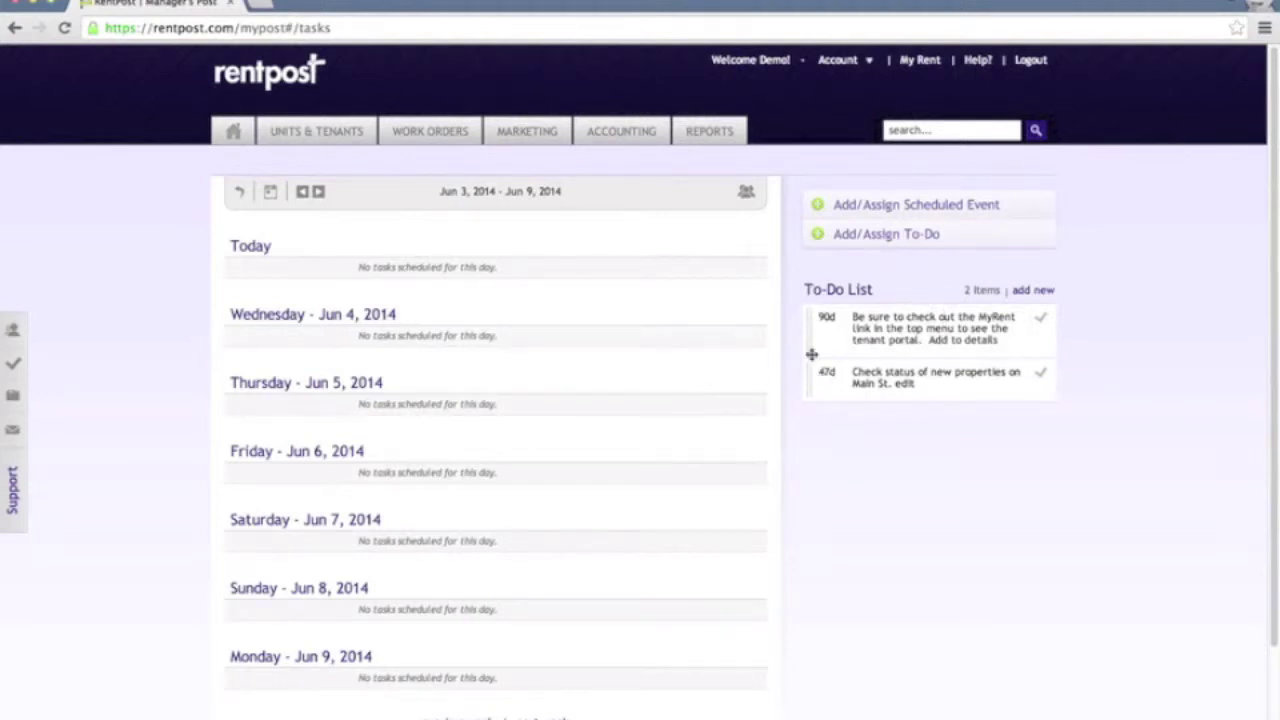
Step: Move the to-do about checking out the MyRent link below the one about new properties on Main St
{"action": "left_click_drag", "start_coordinate": [826, 322], "coordinate": [820, 396]}
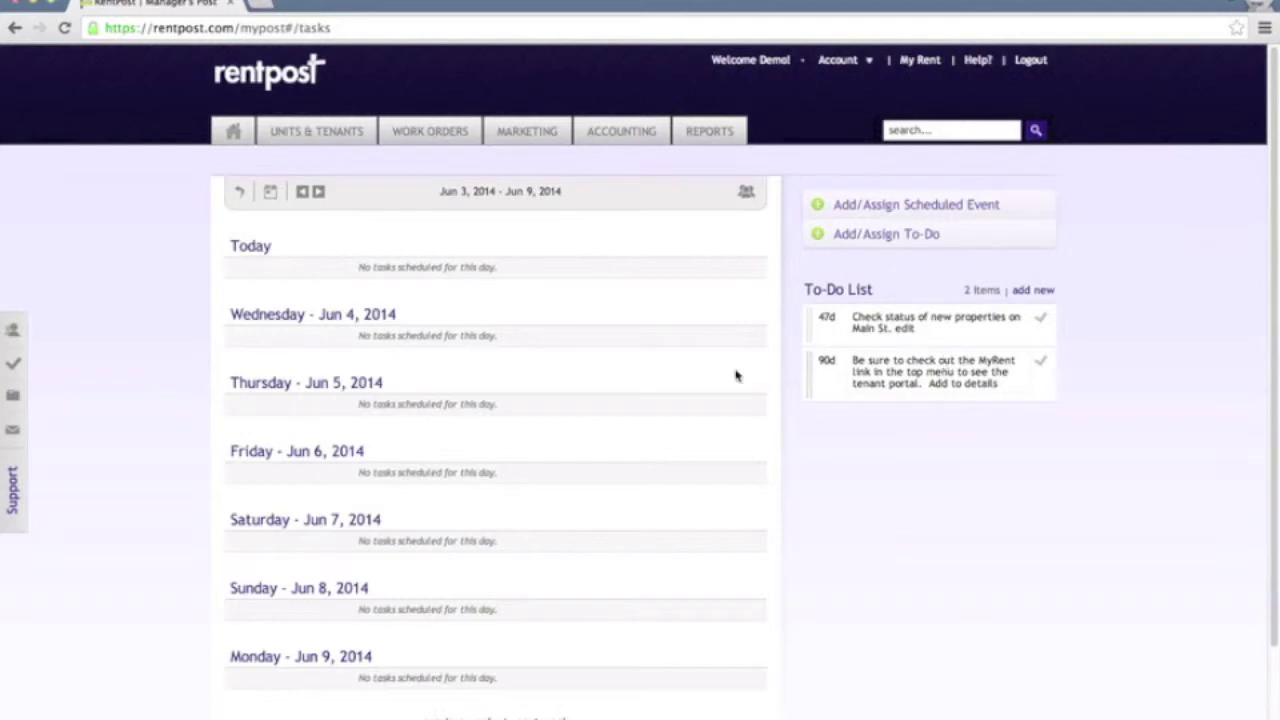
Step: Open the documents page and view the mass actions available for files, leaving none chosen
{"action": "left_click", "coordinate": [13, 396]}
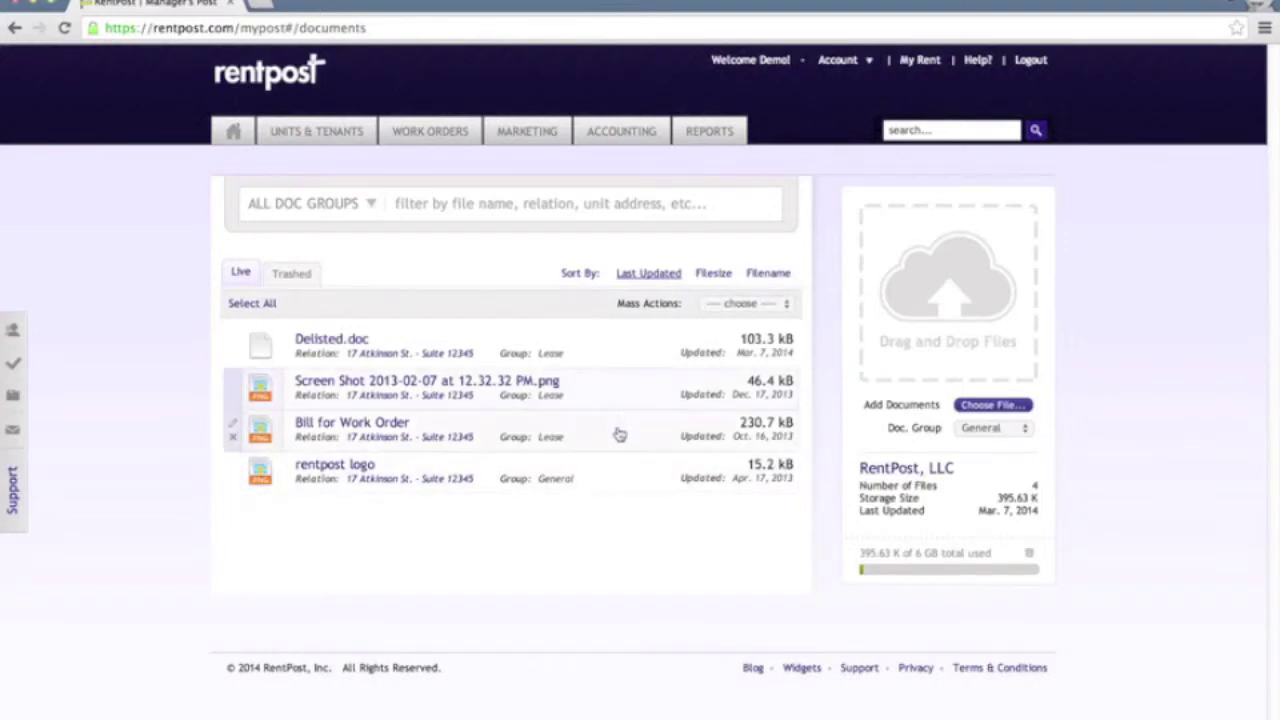
{"action": "left_click", "coordinate": [755, 305]}
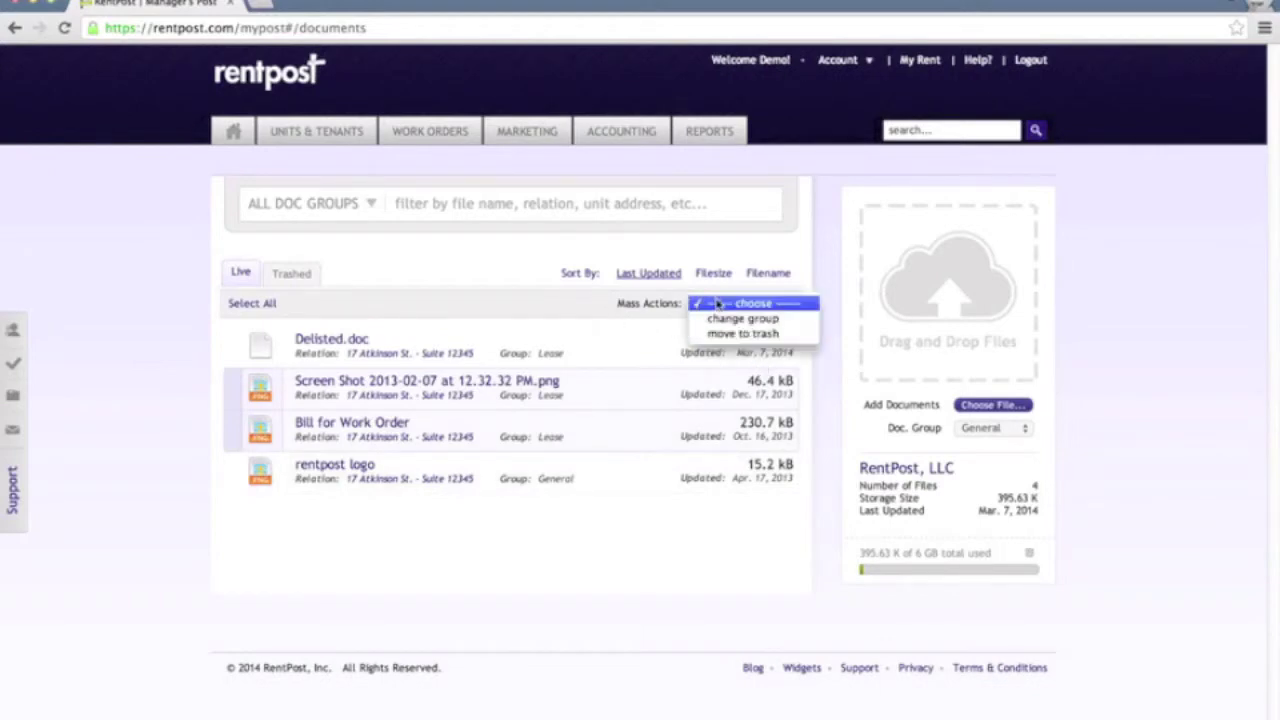
{"action": "left_click", "coordinate": [717, 303]}
Step: Rename the document "Screen Shot 2013-02-07 at 12.32.32 PM.png" as "Lease Agreement", with Lease as its group
{"action": "left_click", "coordinate": [233, 388]}
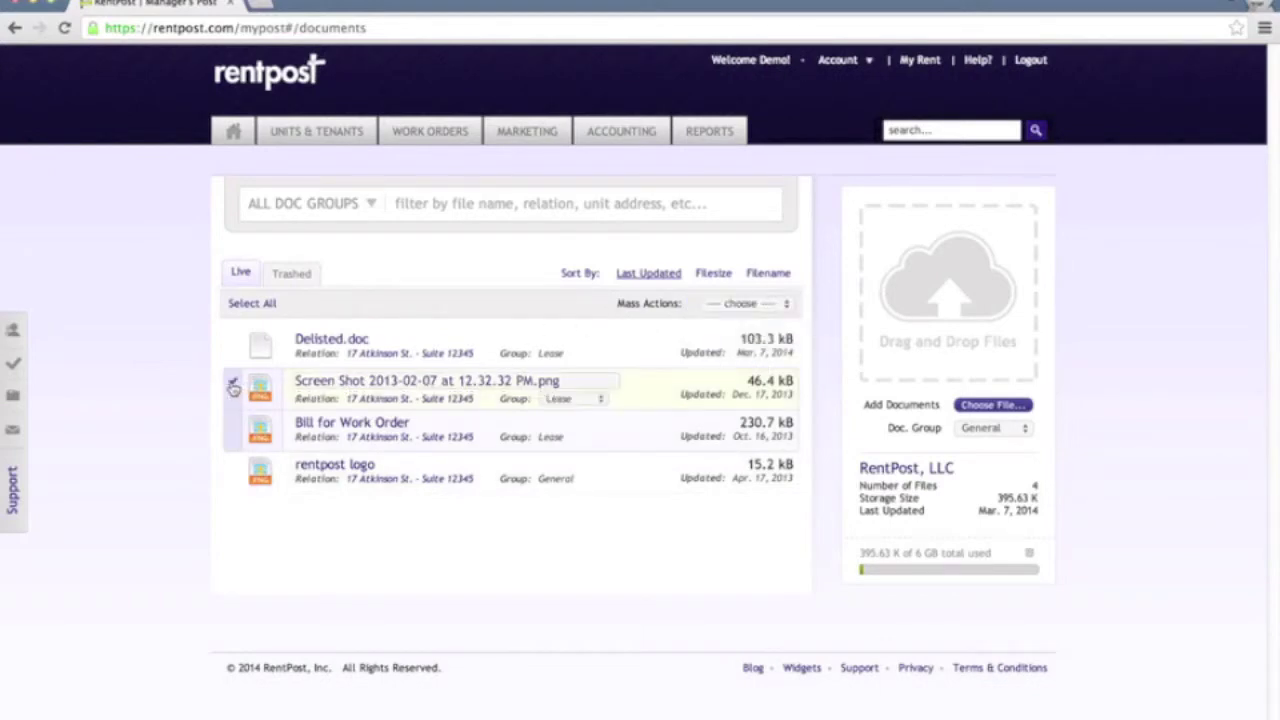
{"action": "triple_click", "coordinate": [578, 380]}
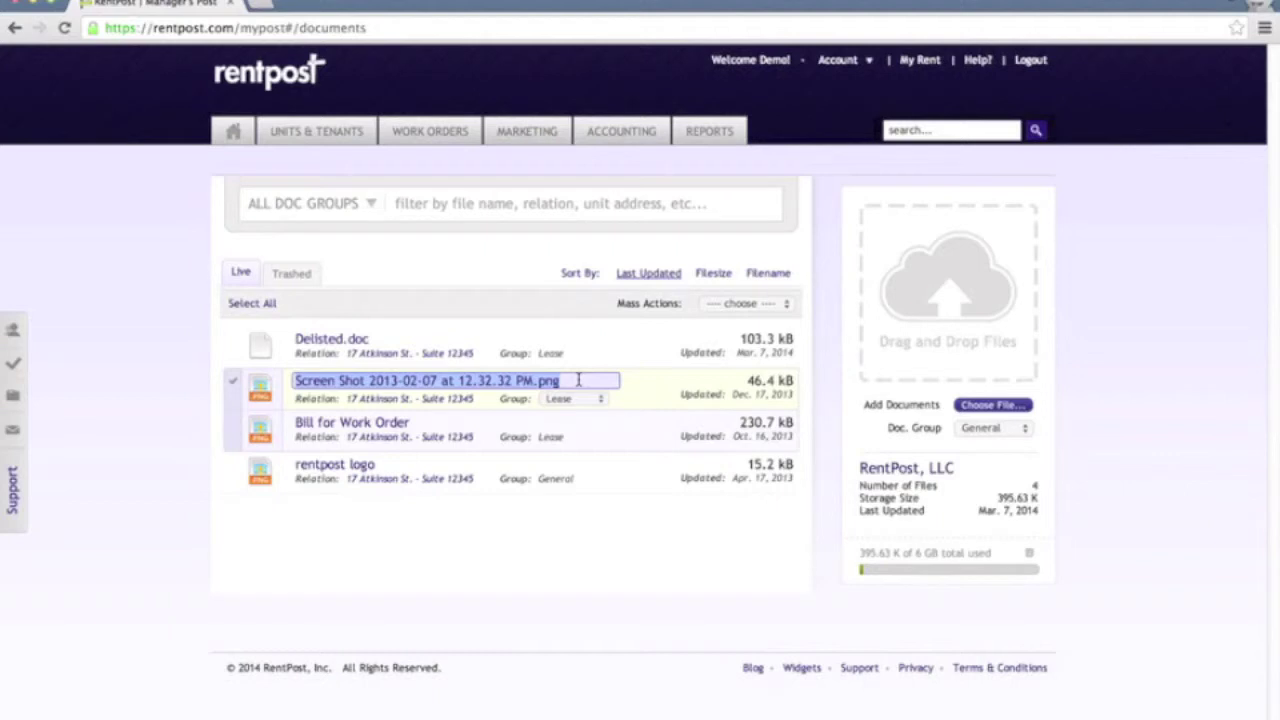
{"action": "type", "text": "Lease Agreement"}
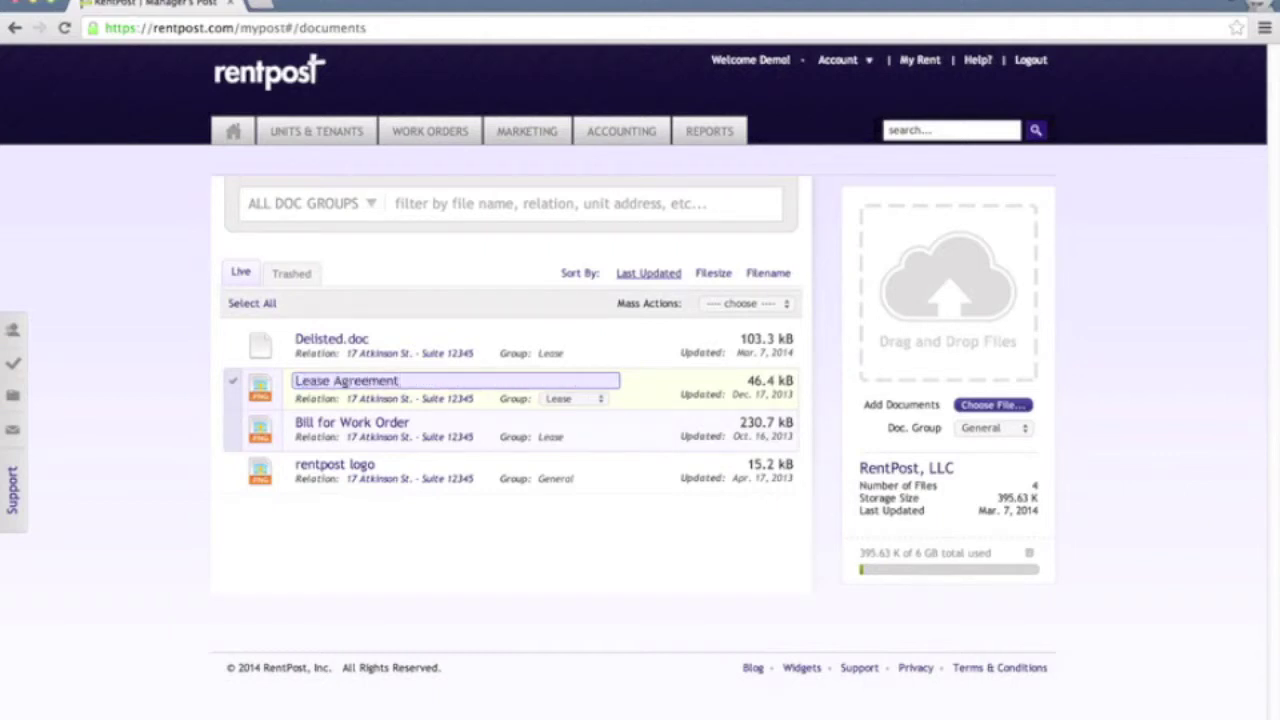
{"action": "left_click", "coordinate": [598, 398]}
{"action": "left_click", "coordinate": [559, 395]}
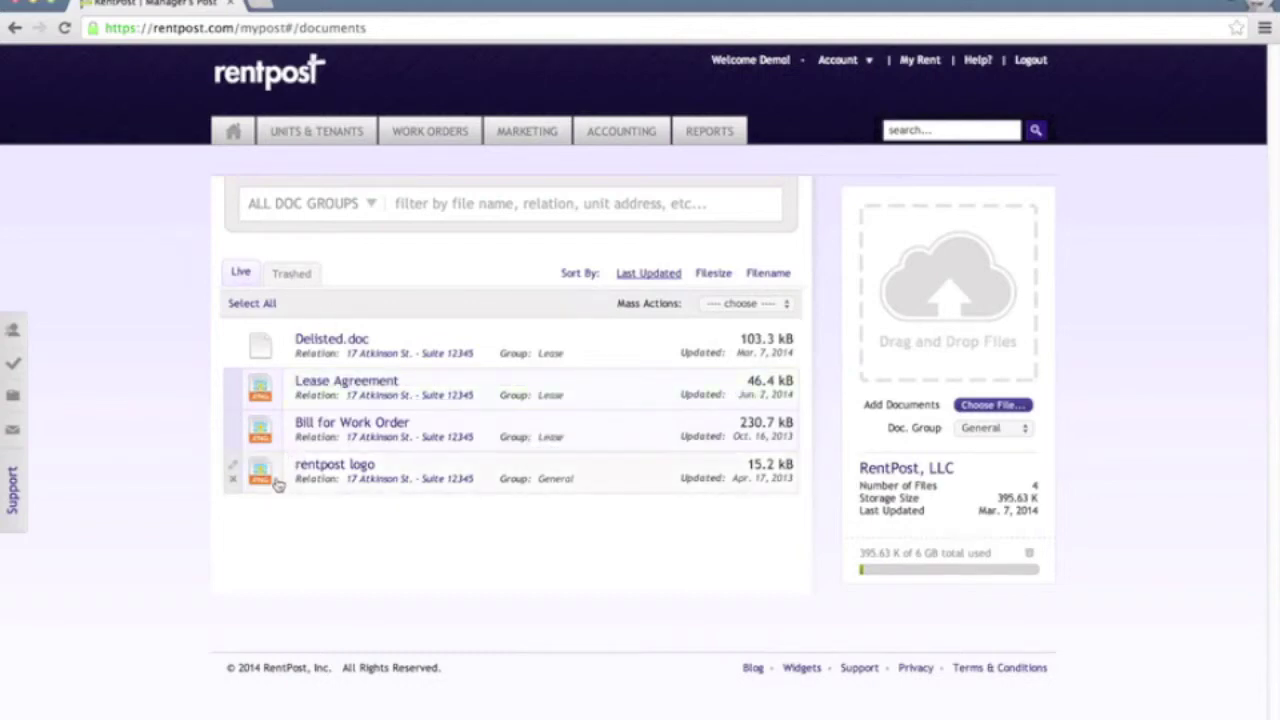
Step: Move Delisted.doc to the trash and restore it from the trashed documents, returning to the live list
{"action": "left_click", "coordinate": [234, 354]}
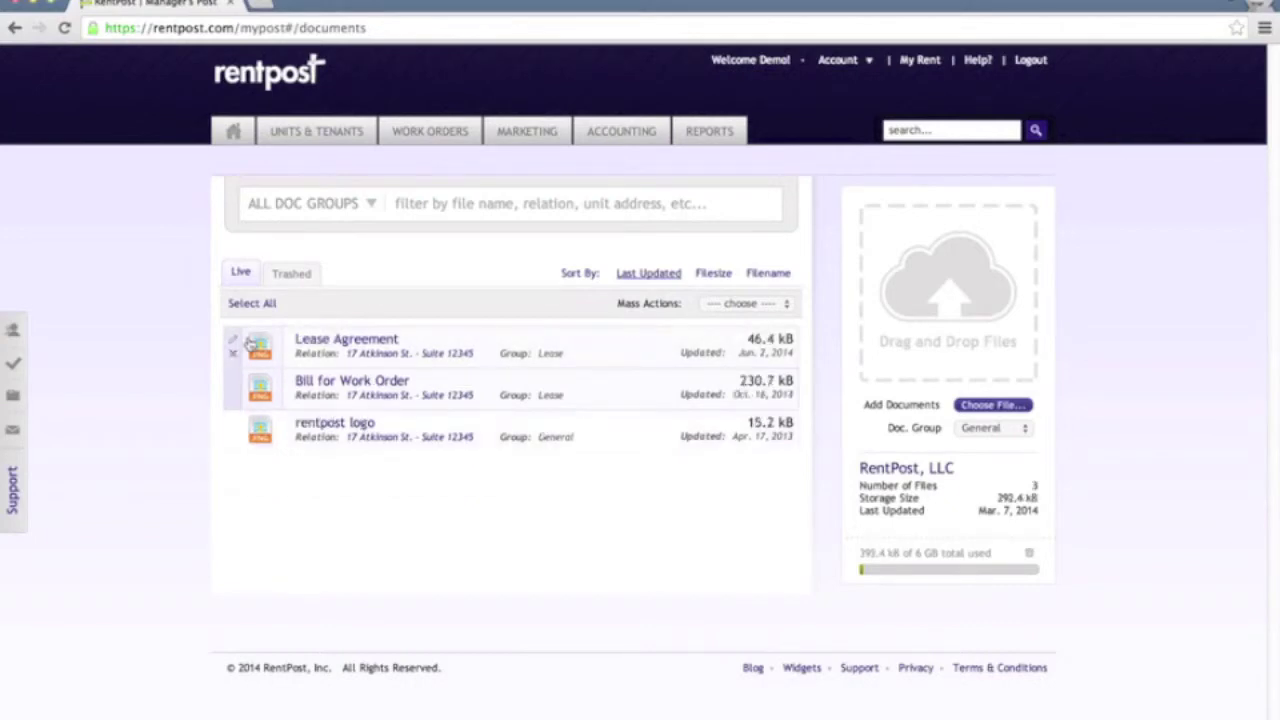
{"action": "left_click", "coordinate": [290, 273]}
{"action": "mouse_move", "coordinate": [549, 346]}
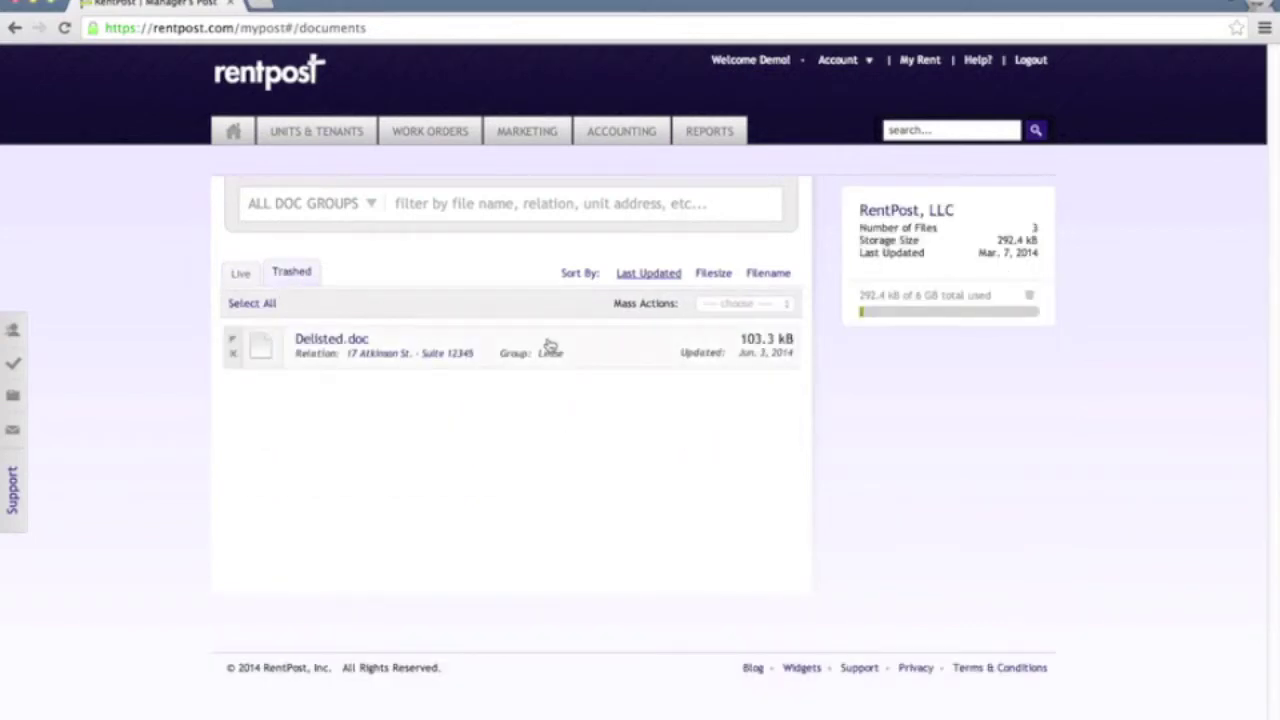
{"action": "left_click", "coordinate": [239, 345]}
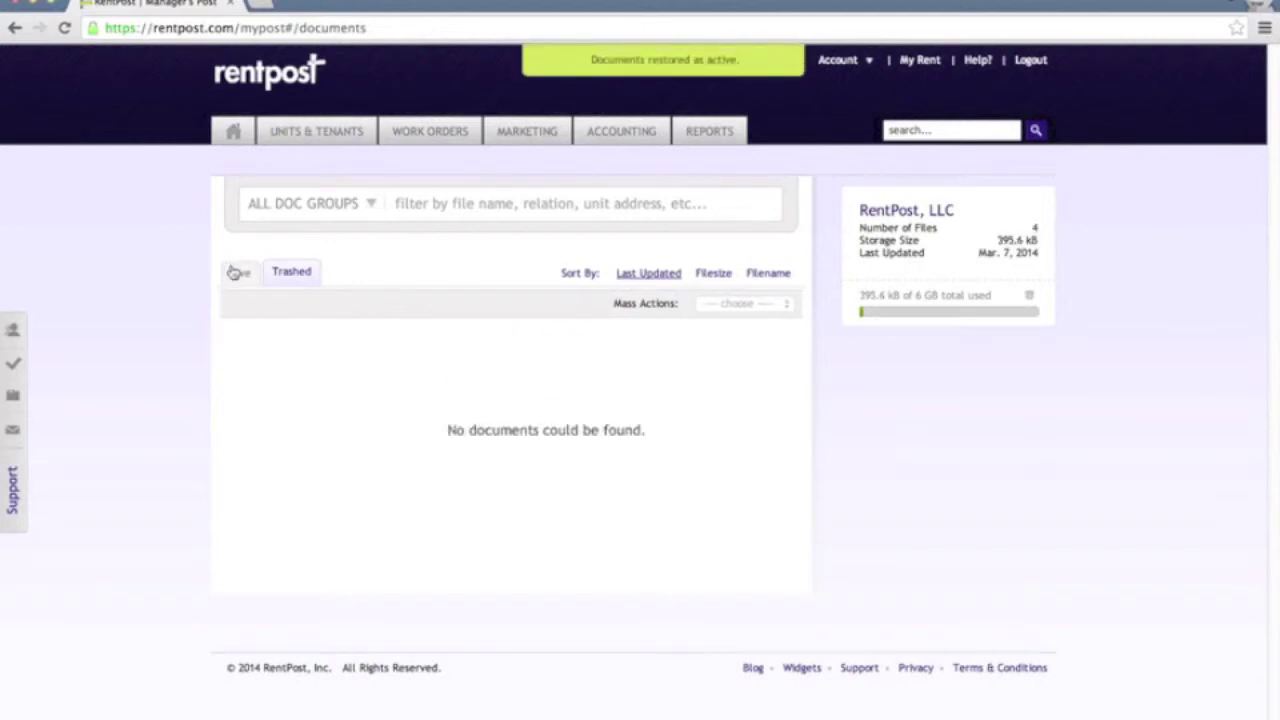
{"action": "left_click", "coordinate": [238, 272]}
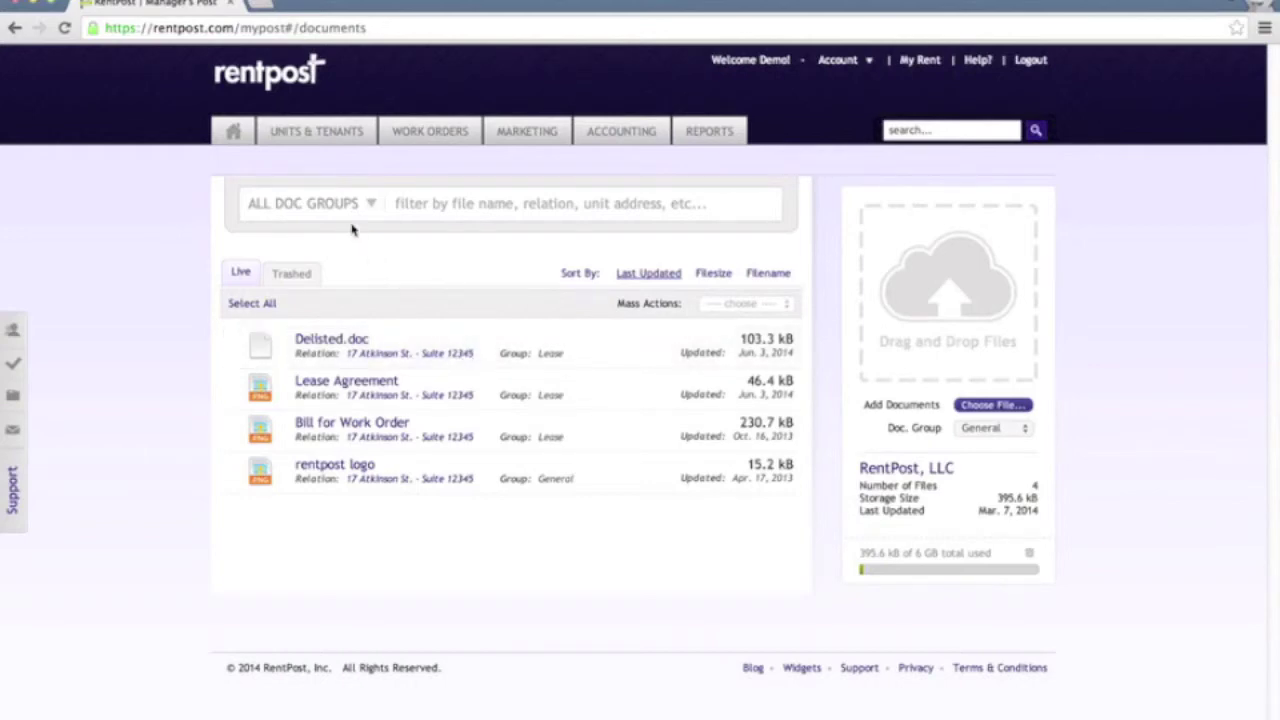
{"action": "left_click", "coordinate": [334, 199]}
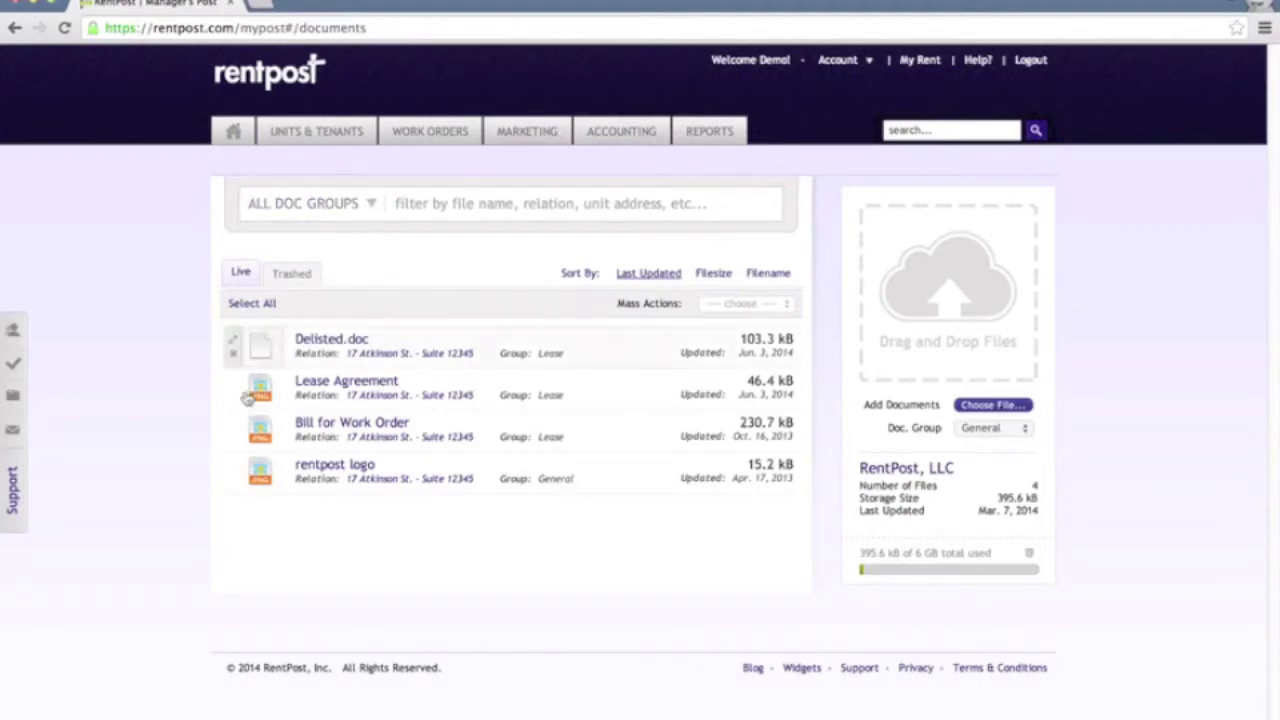
Step: Start a new message from the messages page and try a recipient lookup by name or address, leaving the recipient field empty
{"action": "left_click", "coordinate": [13, 431]}
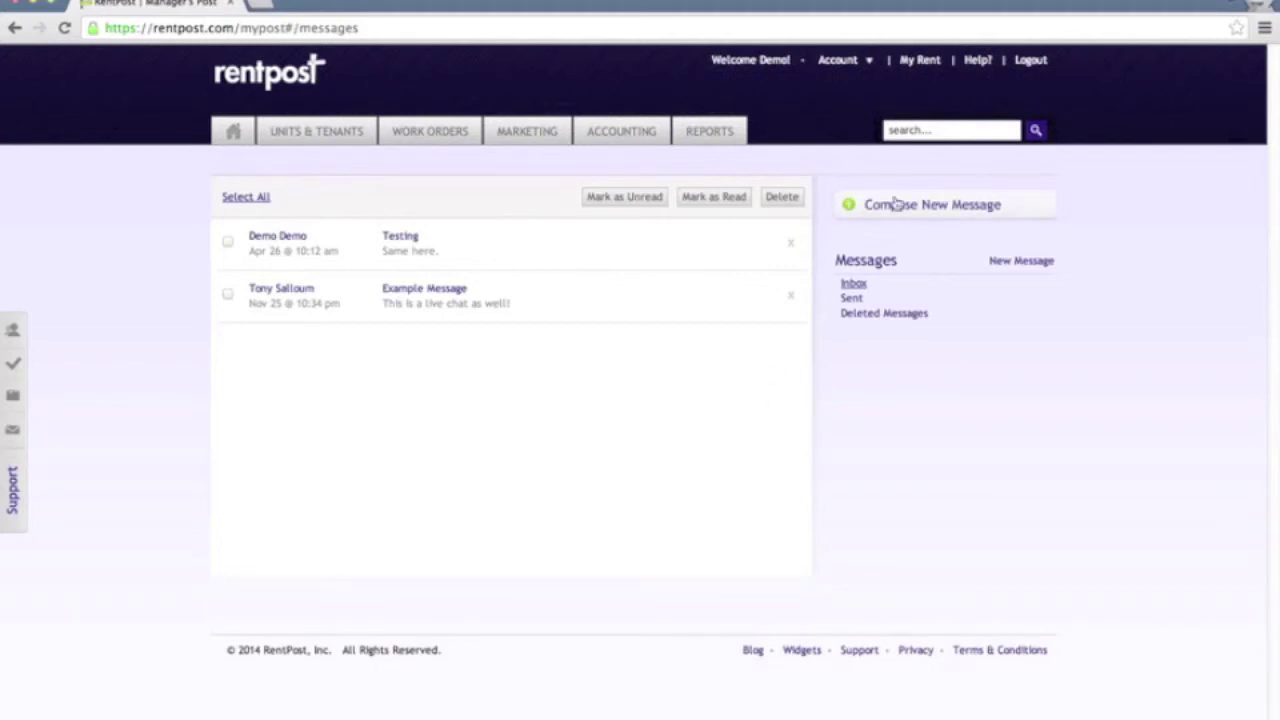
{"action": "left_click", "coordinate": [983, 212]}
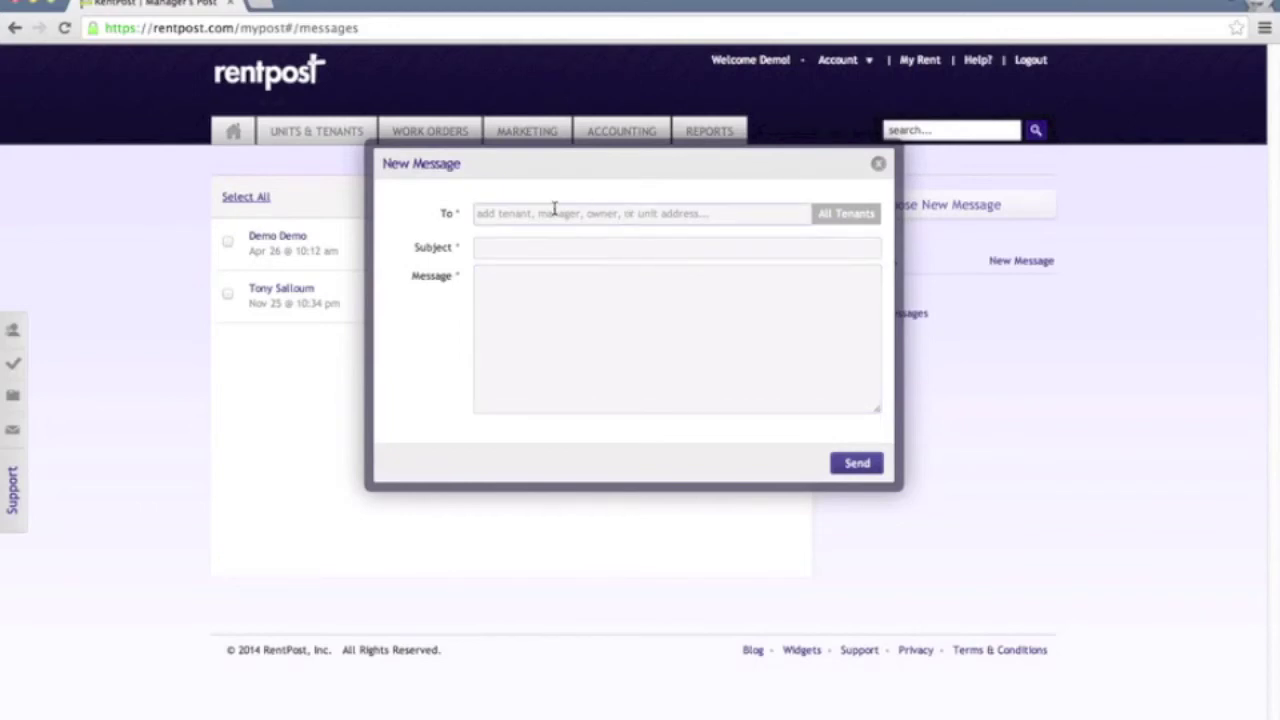
{"action": "left_click", "coordinate": [549, 214]}
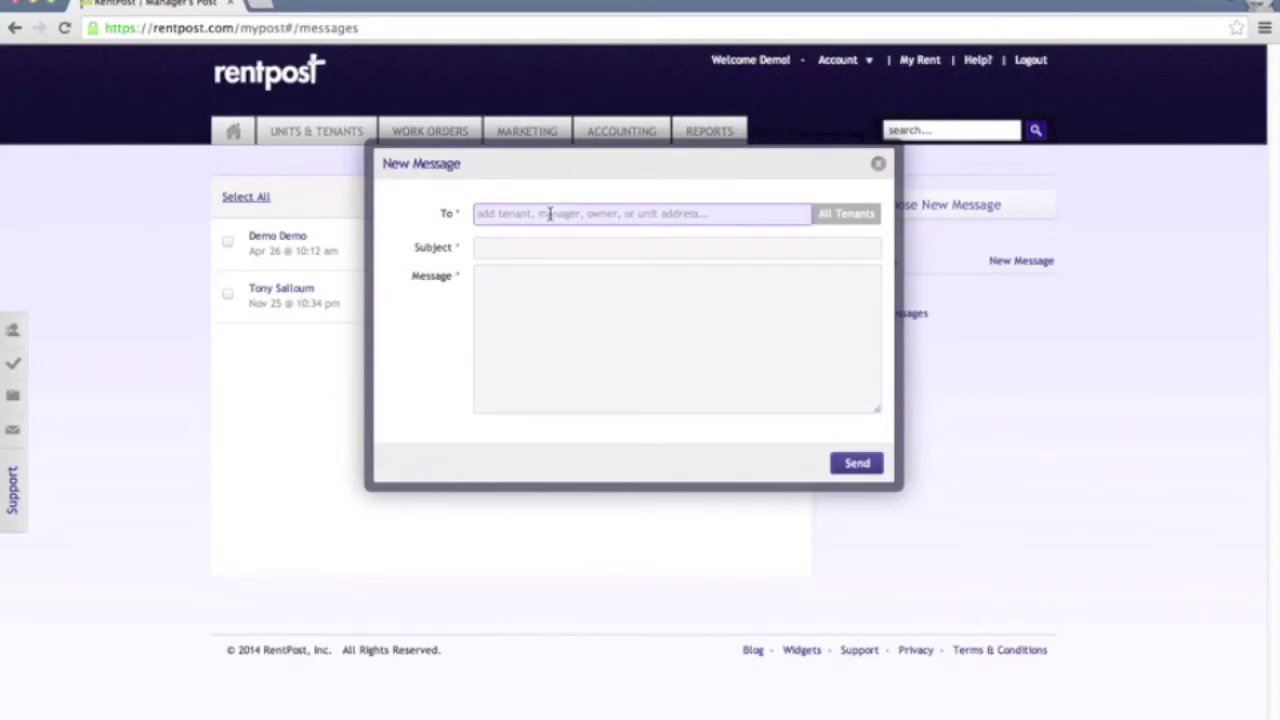
{"action": "type", "text": "jacob"}
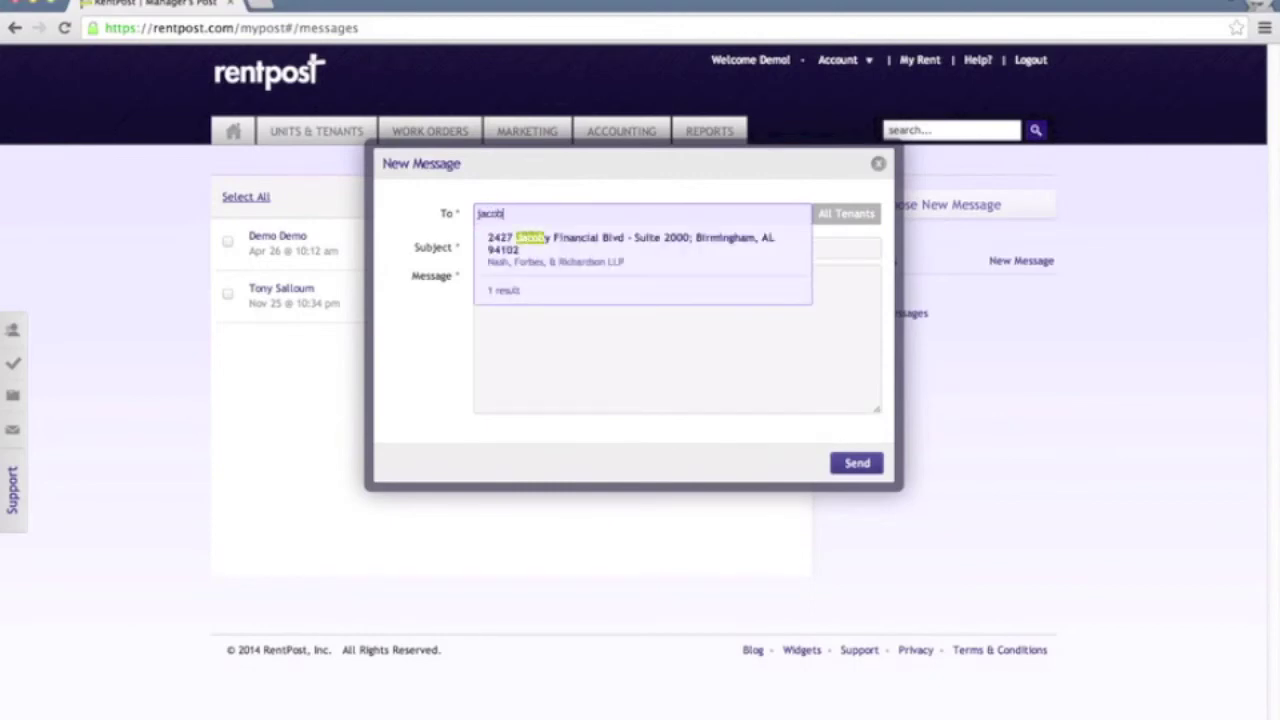
{"action": "key", "text": "BackSpace"}
{"action": "key", "text": "BackSpace"}
{"action": "key", "text": "BackSpace"}
{"action": "key", "text": "BackSpace"}
{"action": "key", "text": "BackSpace"}
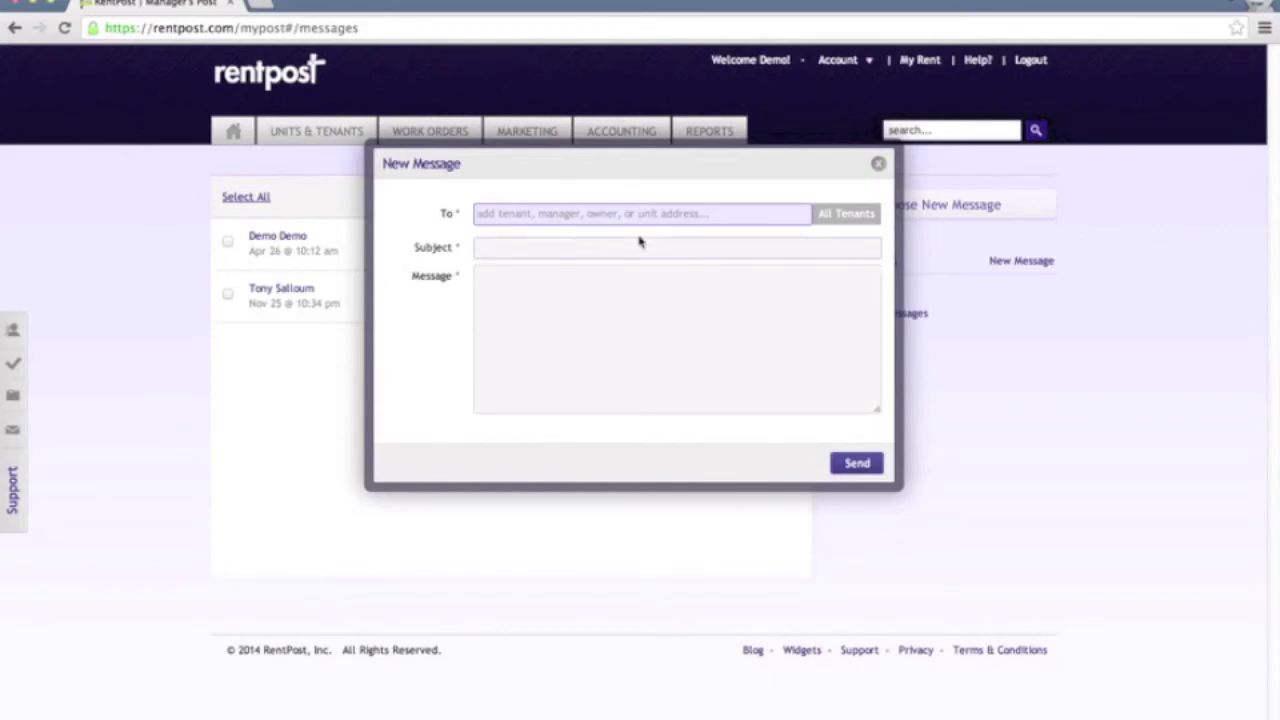
Step: Address the new message to all tenants and close the form without sending
{"action": "left_click", "coordinate": [843, 216]}
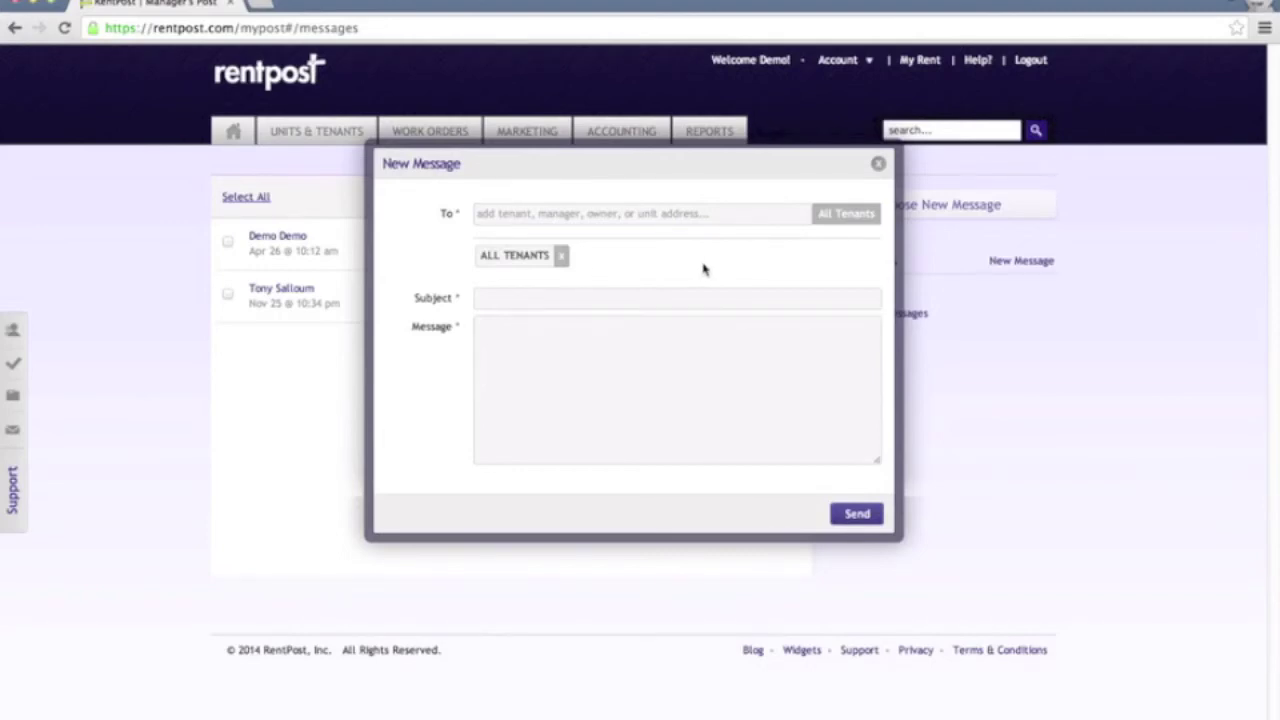
{"action": "key", "text": "Escape"}
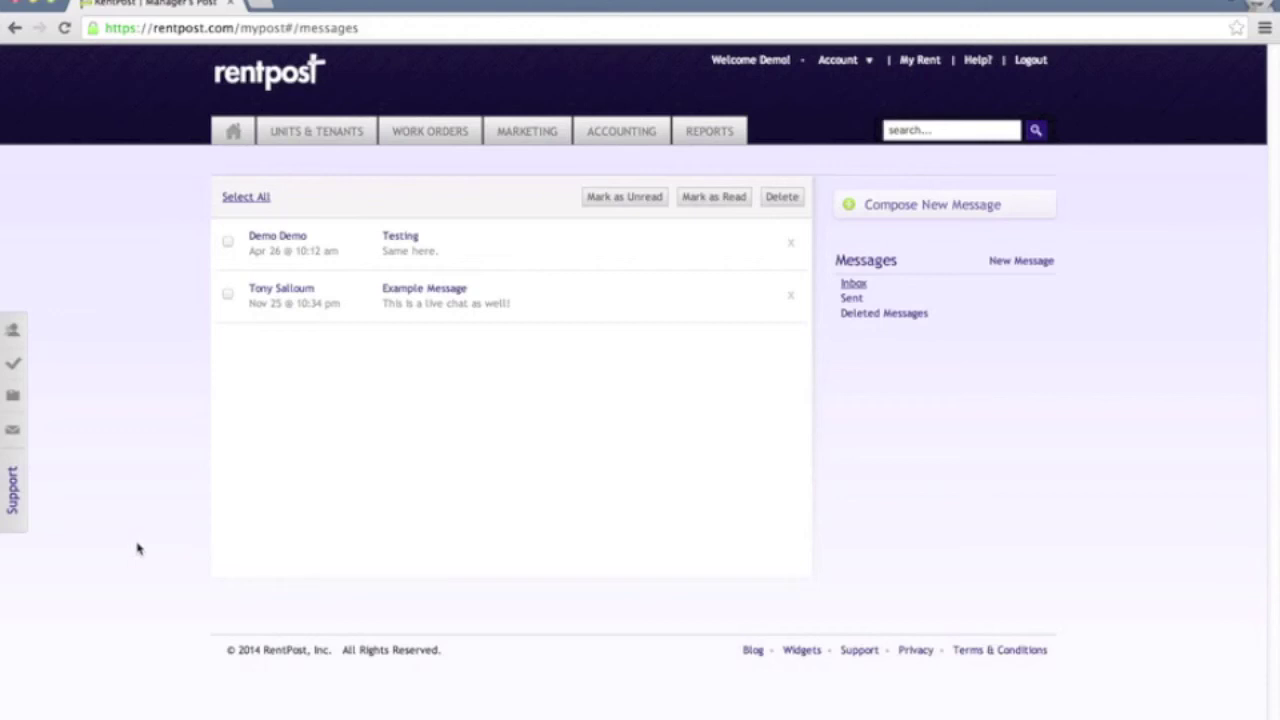
Step: Open the support window from the messages page
{"action": "left_click", "coordinate": [13, 490]}
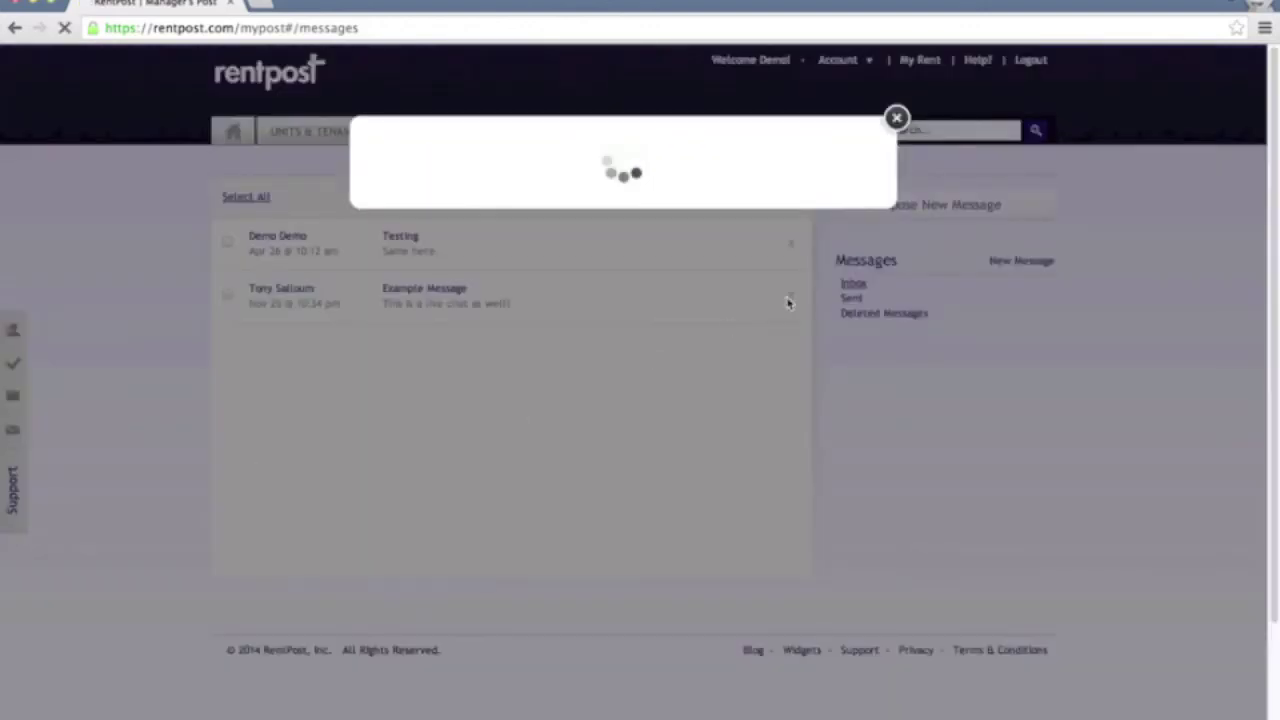